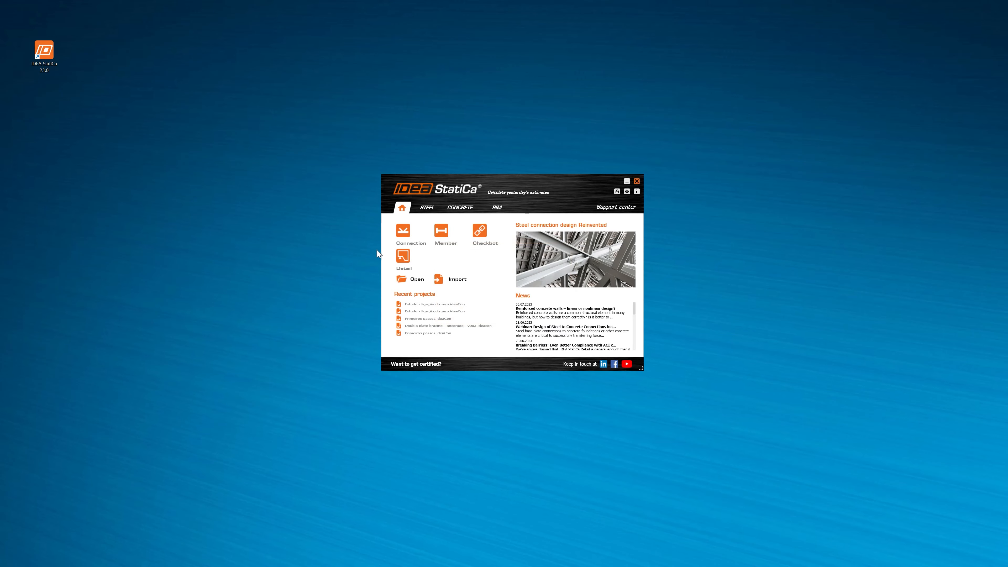
- Create a new Connection project from the blank class with the AISC 360-22 (LRFD) design code edition
left_click(409, 233)
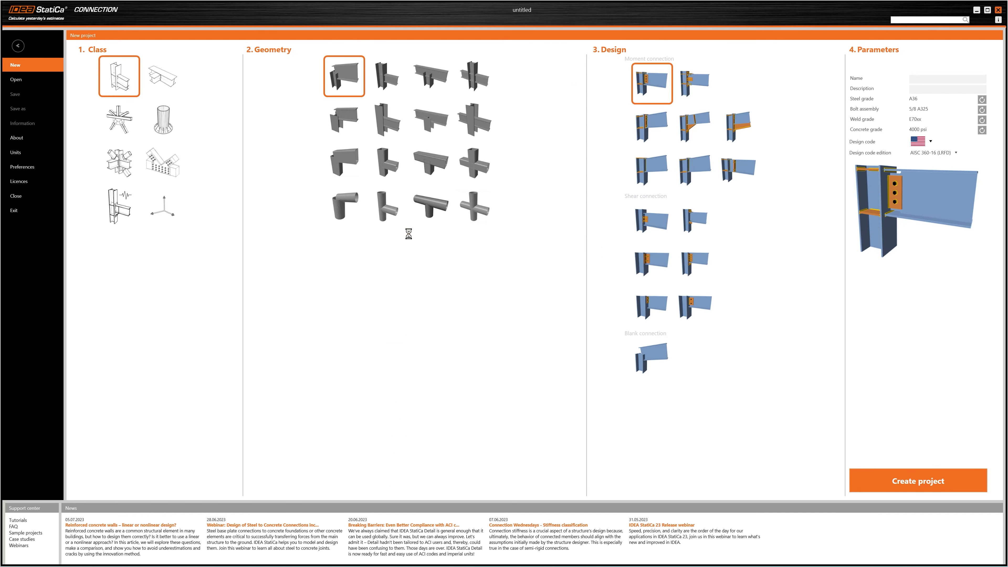
left_click(174, 215)
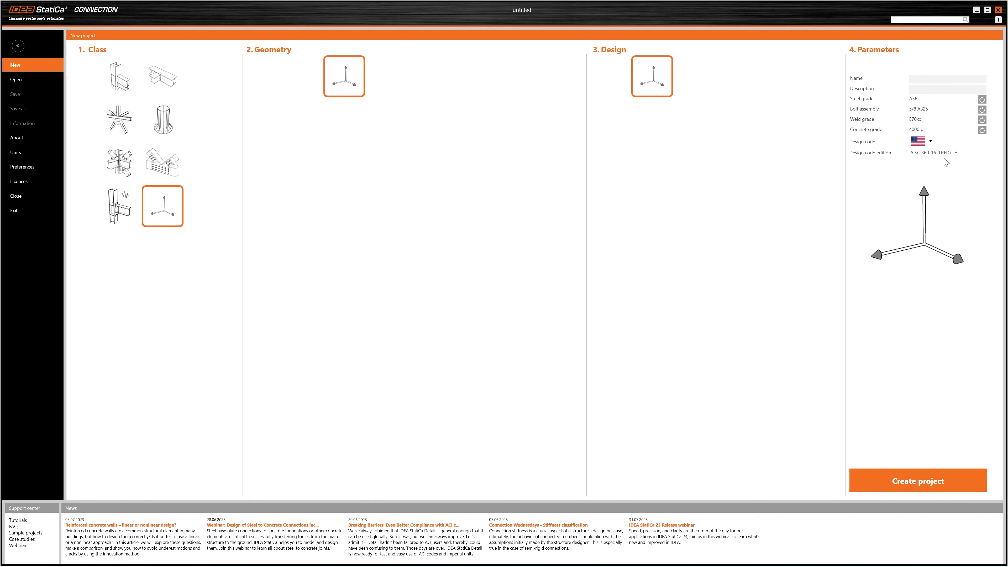
left_click(956, 154)
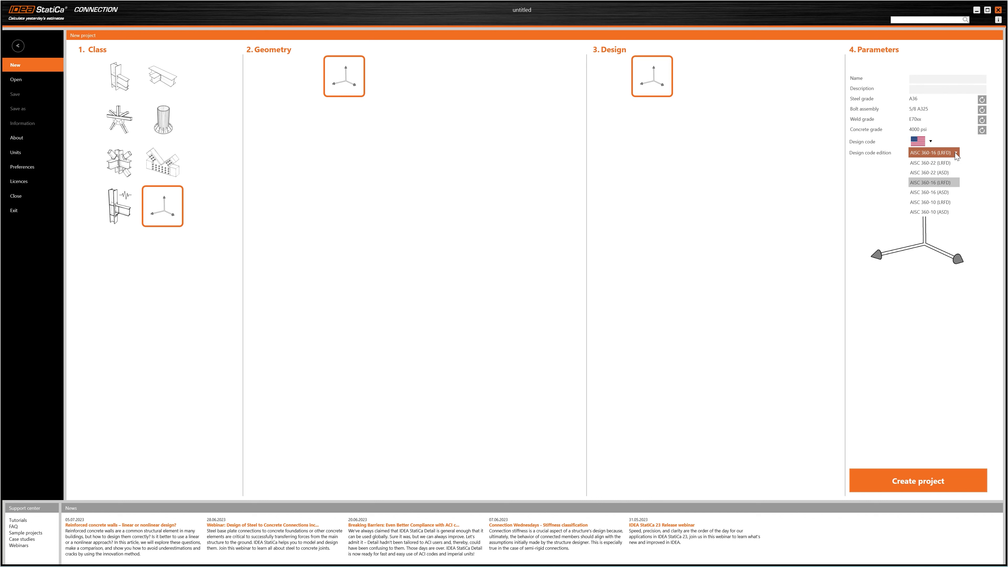
left_click(938, 163)
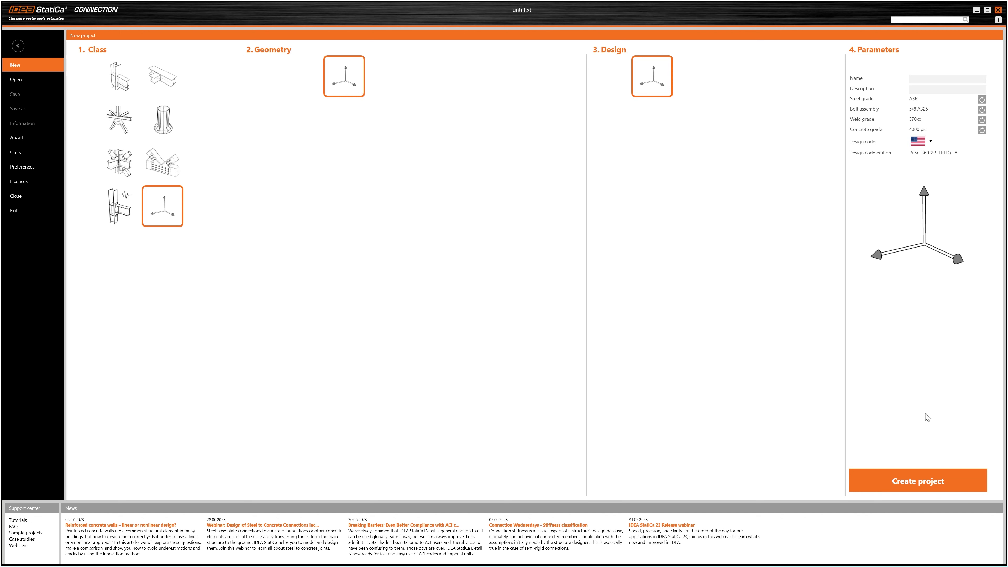
left_click(919, 482)
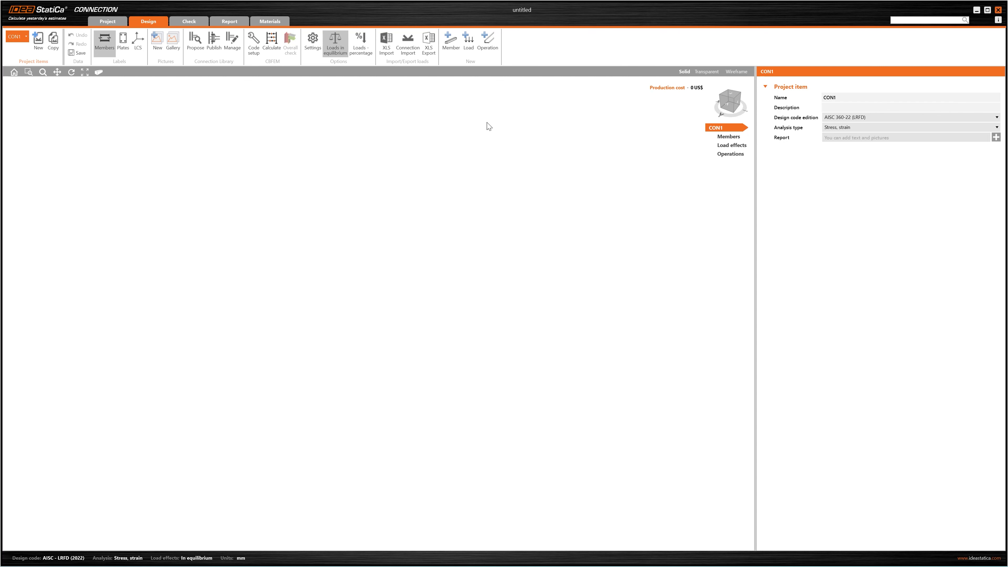
- Start a new member with a rolled I cross-section and set its shape to HP310X79
left_click(449, 44)
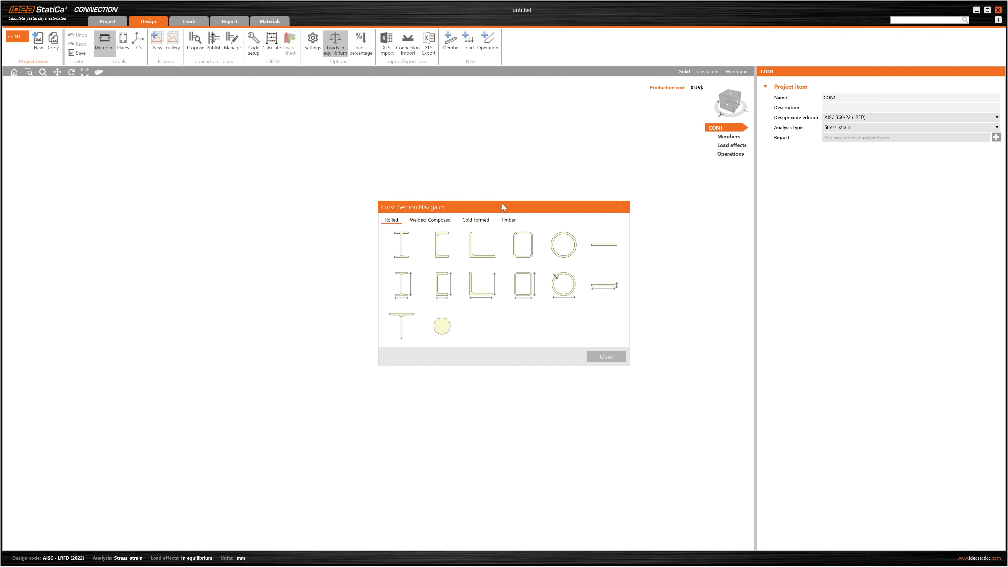
left_click(402, 250)
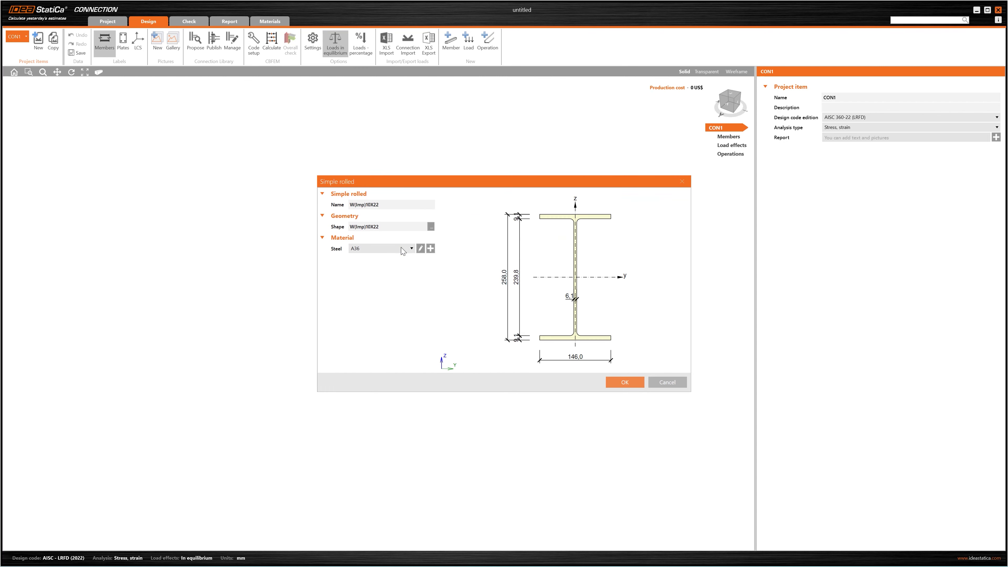
left_click(431, 226)
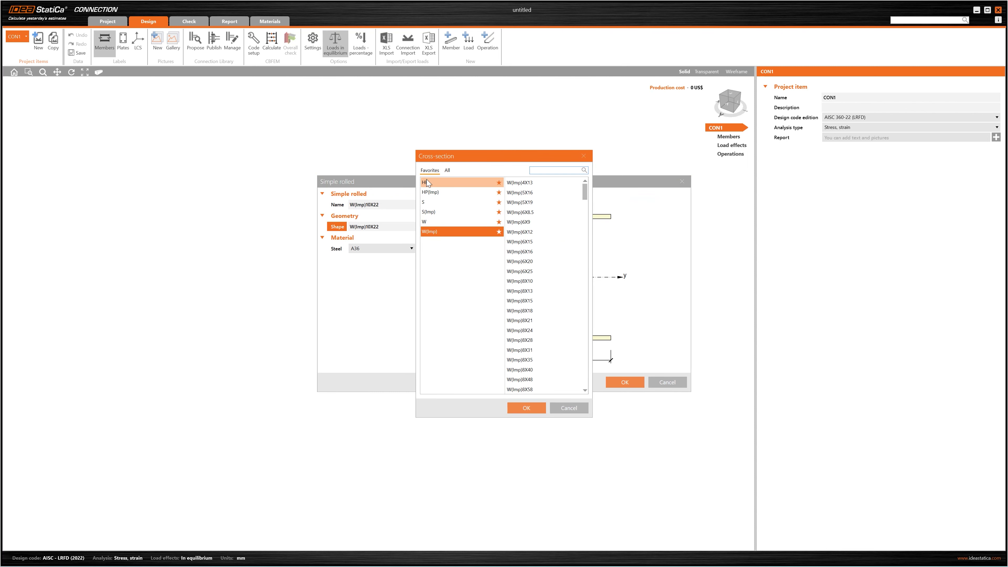
left_click(439, 184)
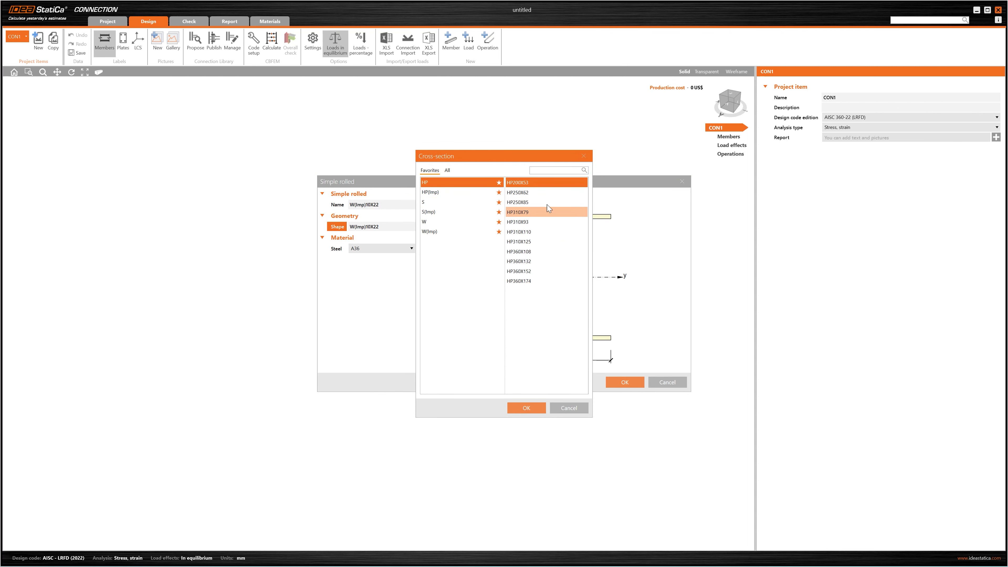
left_click(434, 193)
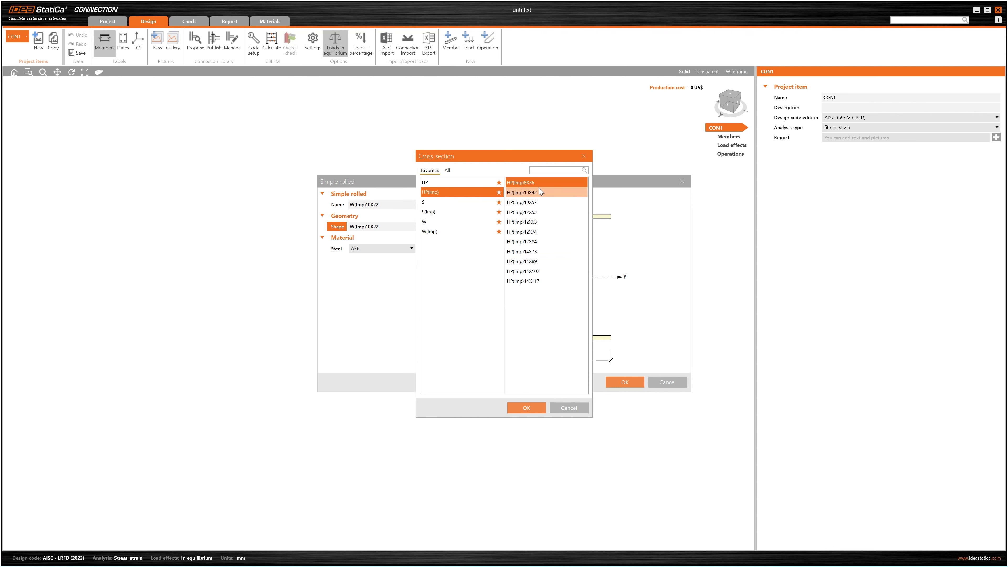
left_click(431, 183)
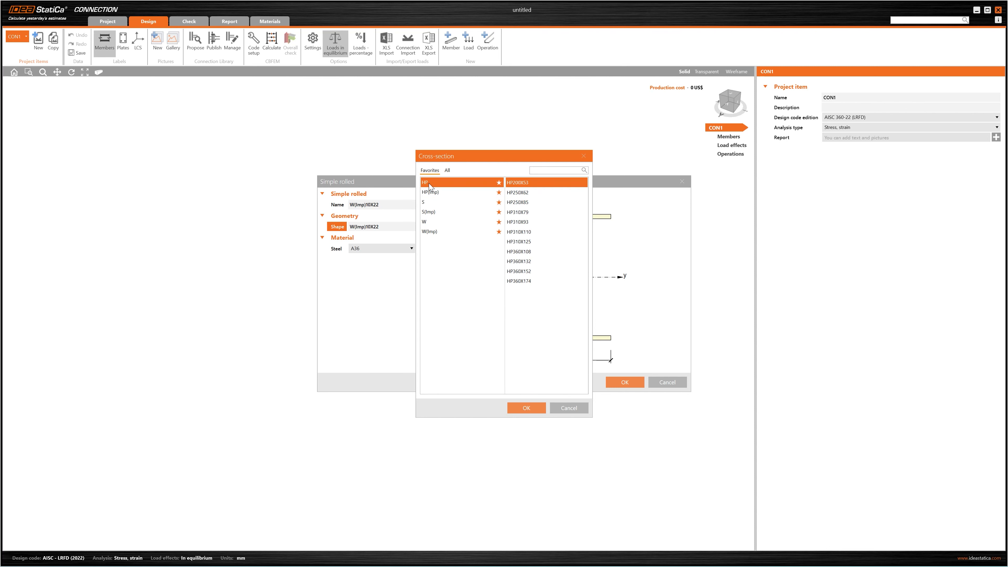
left_click(521, 213)
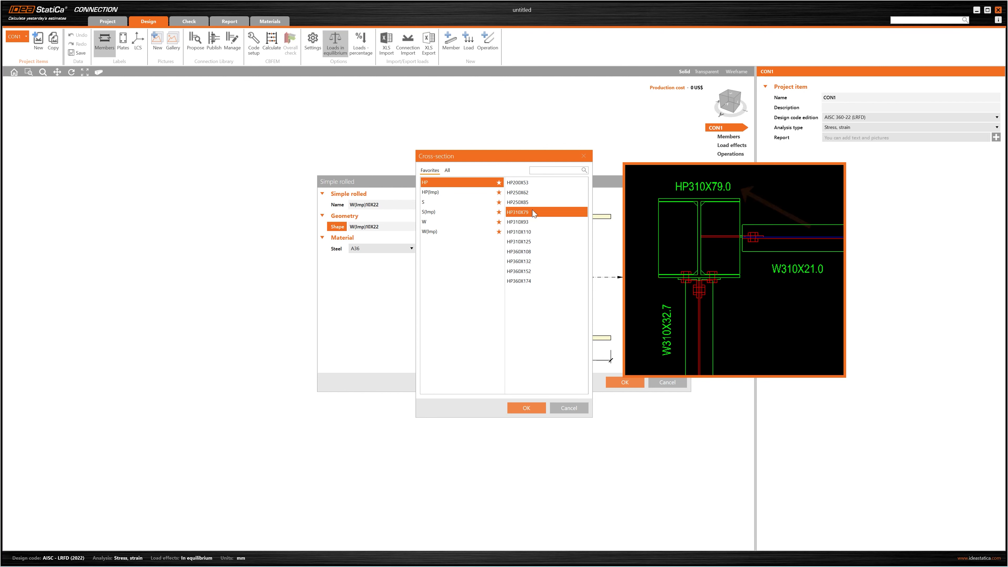
left_click(527, 408)
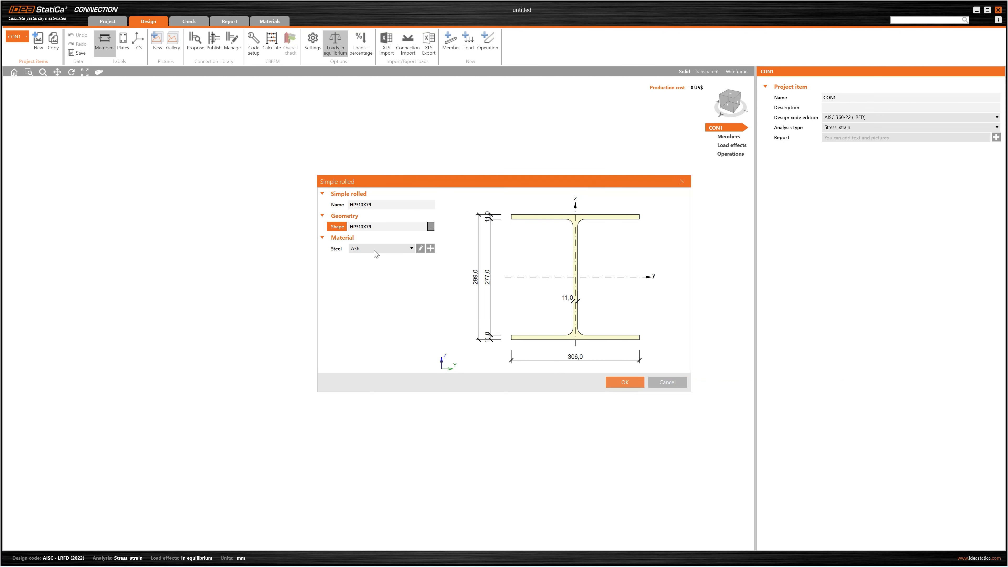
left_click(421, 250)
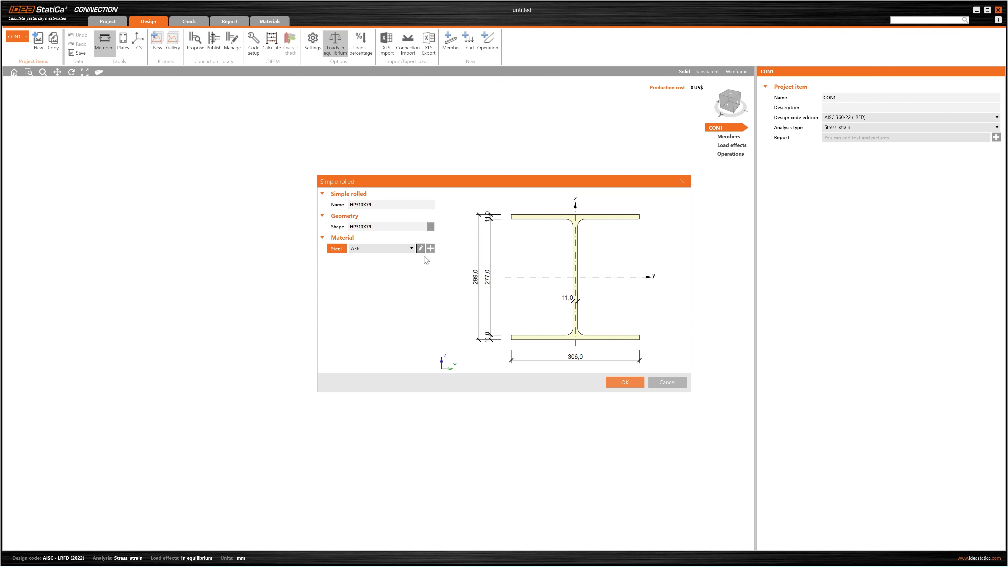
left_click(420, 249)
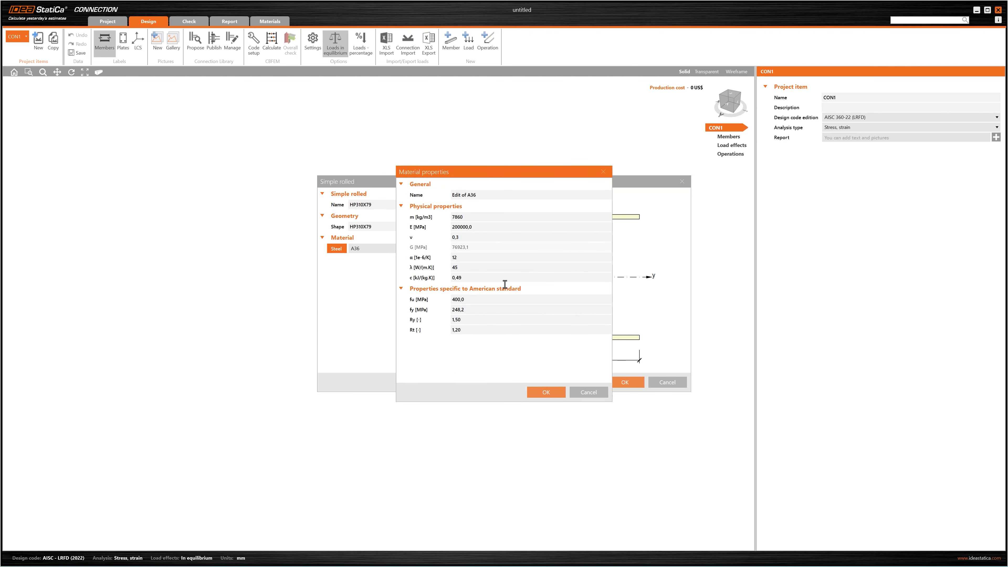
left_click(604, 395)
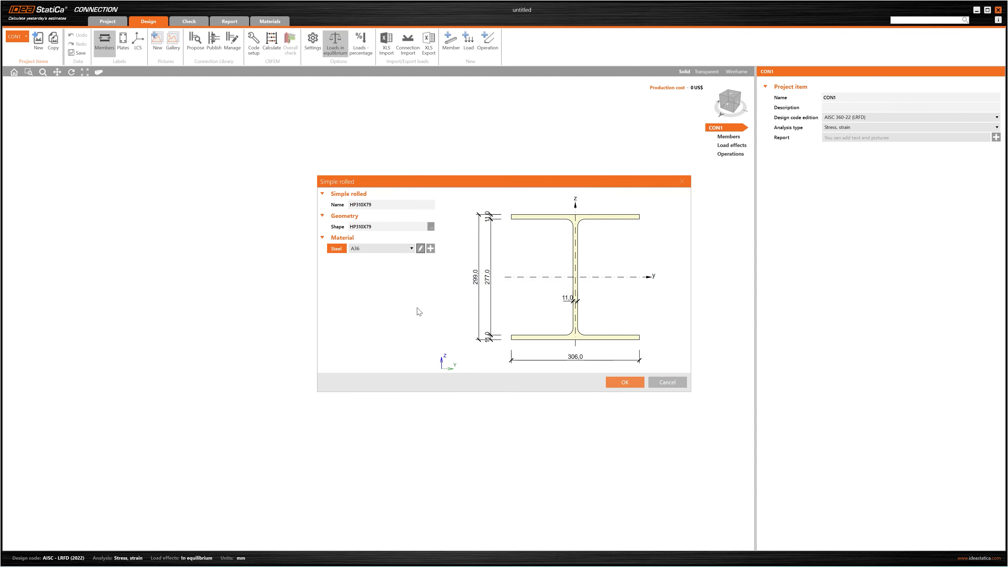
- Set the cross-section's steel to A572 Gr.50 and create the member
left_click(434, 251)
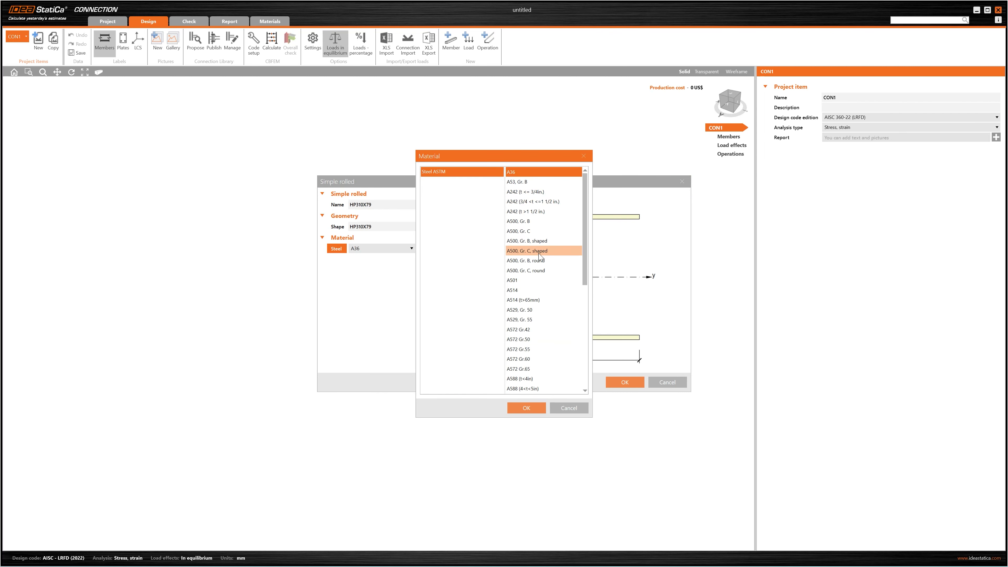
left_click(525, 340)
left_click(527, 408)
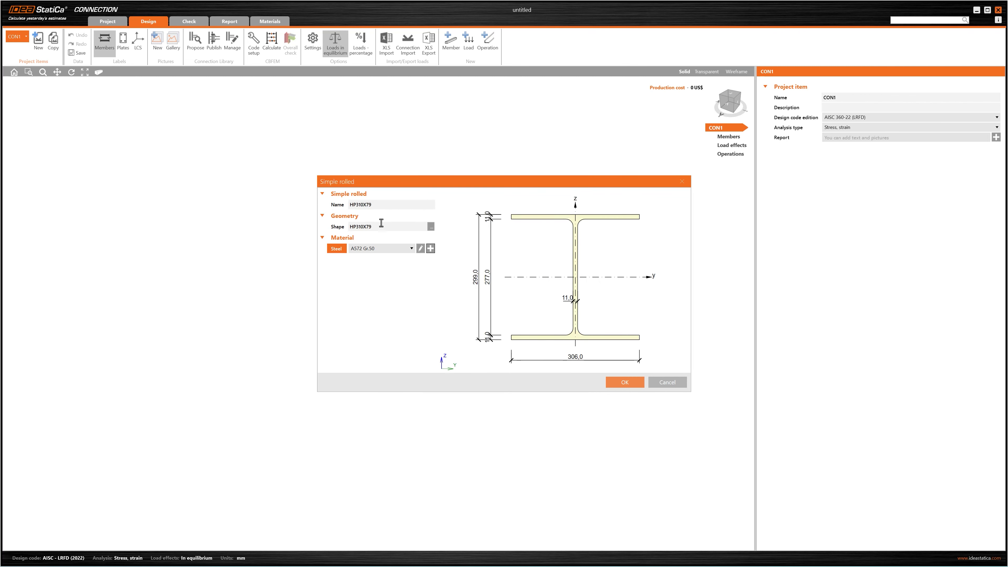
left_click(625, 383)
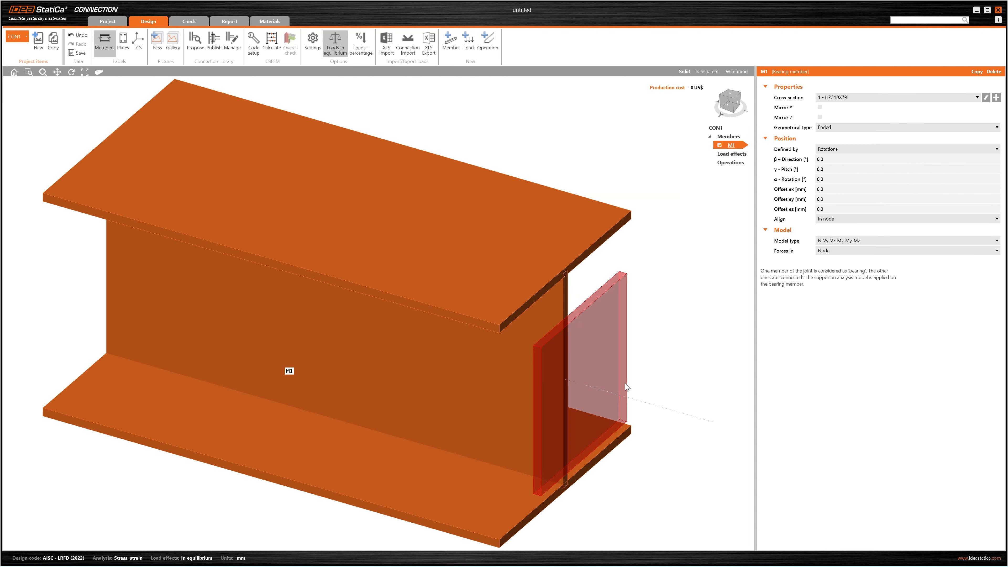
- Open the geometrical type options of member M1
scroll(628, 297, "down", 5)
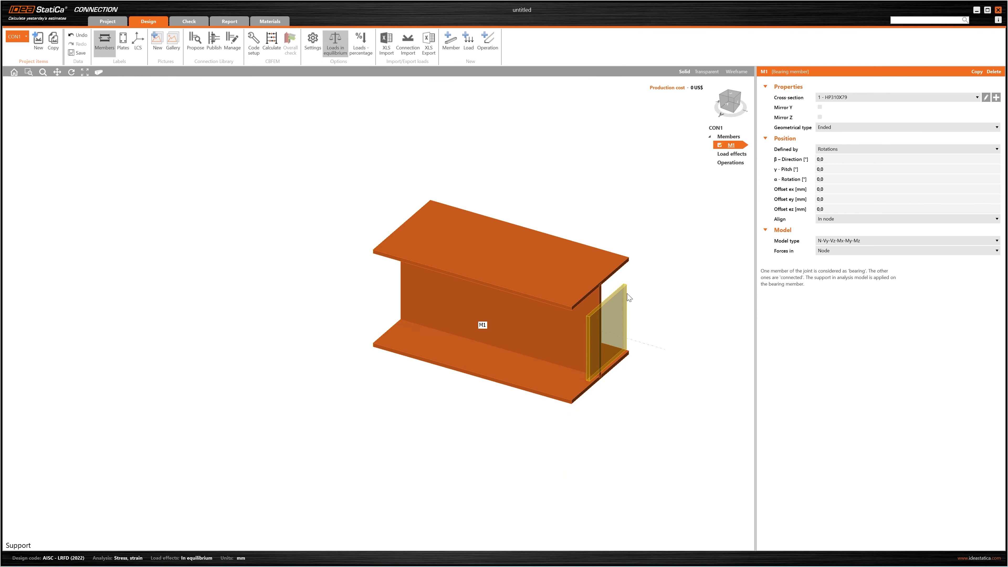
middle_click_drag(654, 325, 613, 307)
scroll(590, 313, "down", 2)
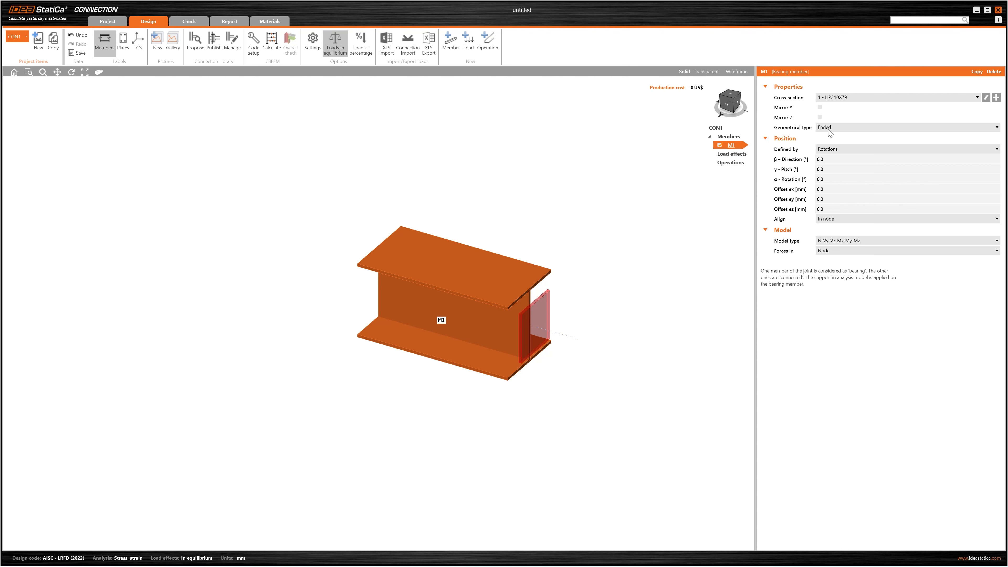
left_click(842, 128)
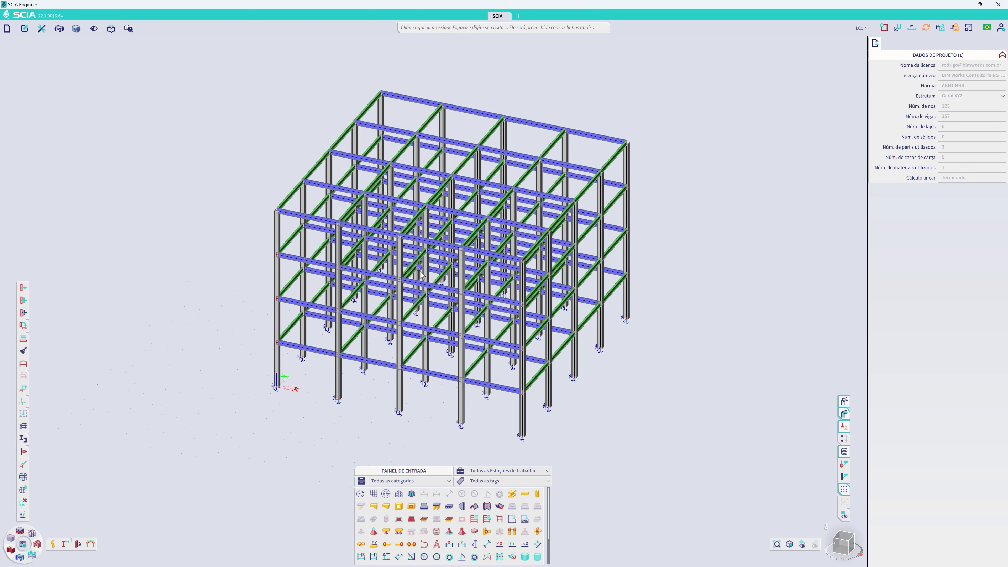
- In SCIA Engineer, examine the cross-sections of the corner column and the two beams meeting at its upper intermediate joint
left_click(847, 403)
left_click(845, 414)
scroll(266, 230, "up", 8)
left_click(845, 401)
left_click(845, 414)
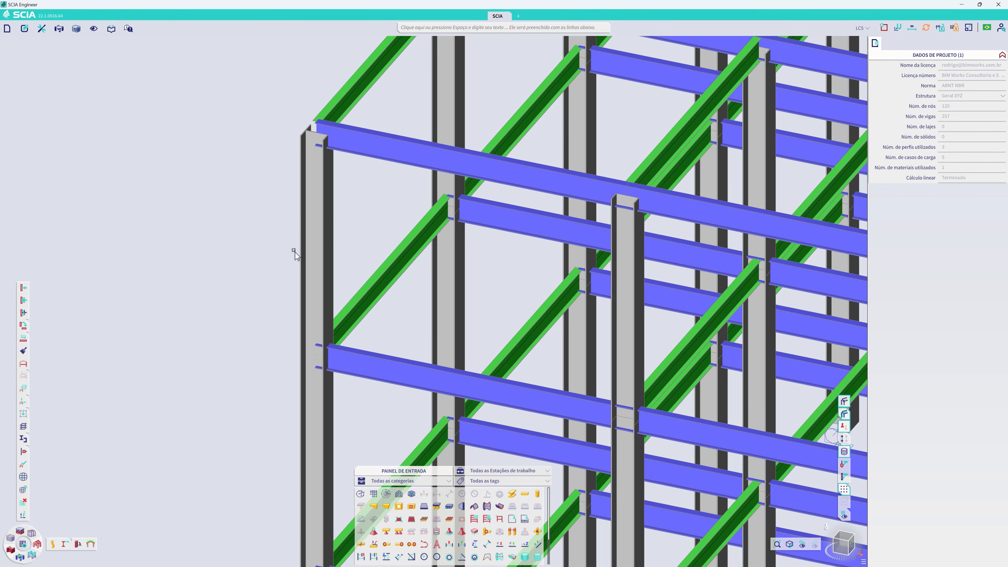
left_click(316, 347)
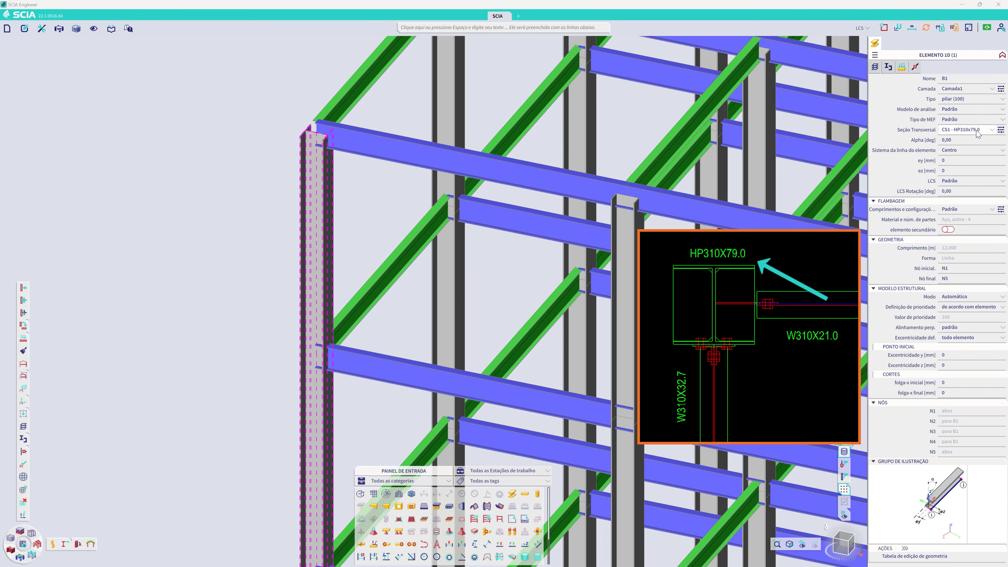
key("Escape")
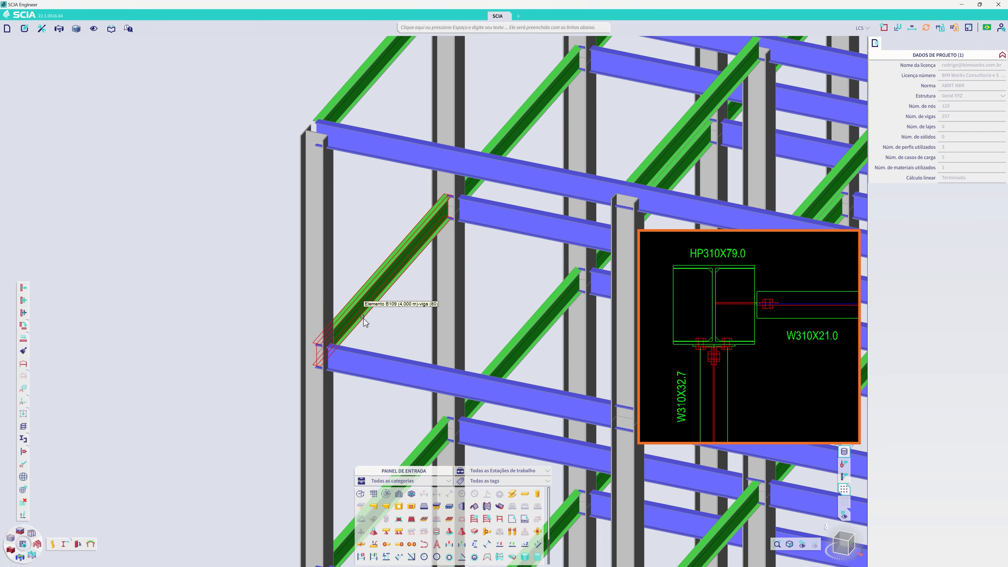
left_click(367, 319)
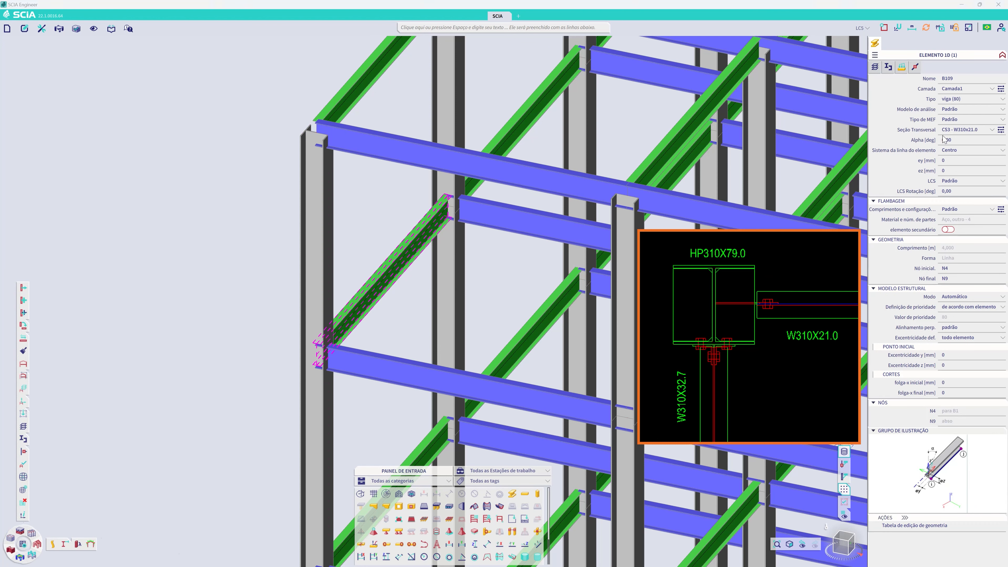
key("Escape")
left_click(381, 359)
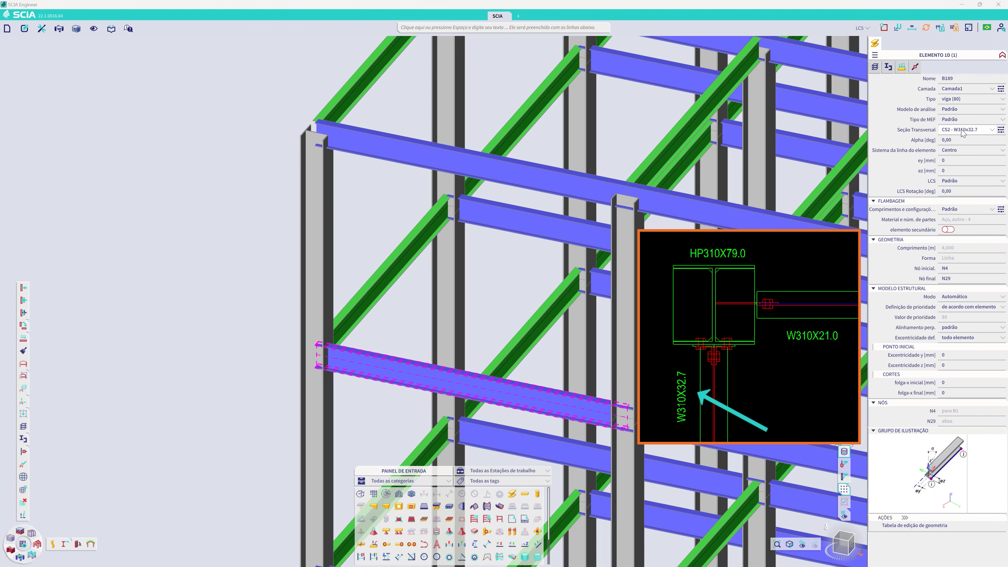
key("Escape")
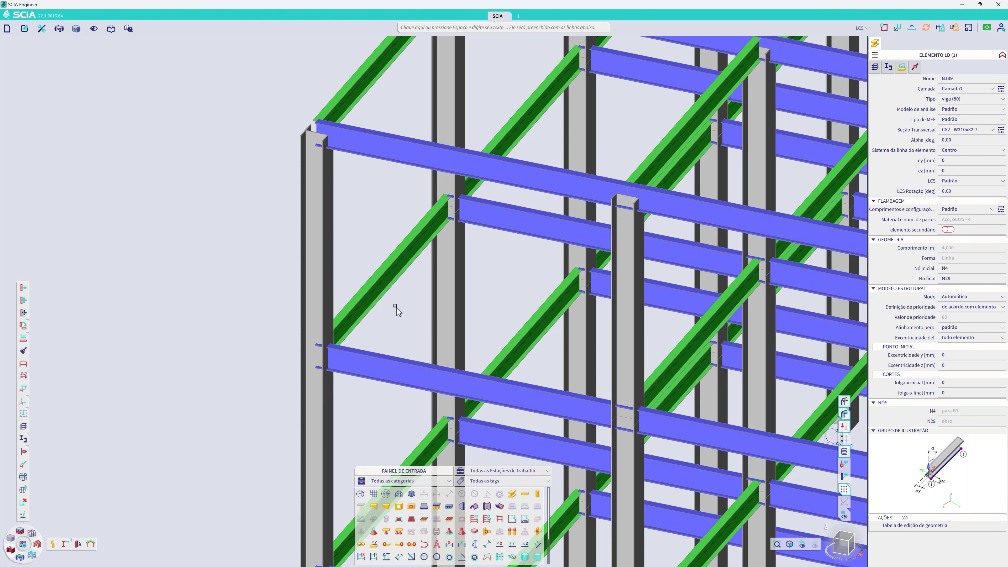
- Display the frame as centre lines only and inspect the corner column's intermediate joint node and its top node
left_click(845, 414)
left_click(845, 414)
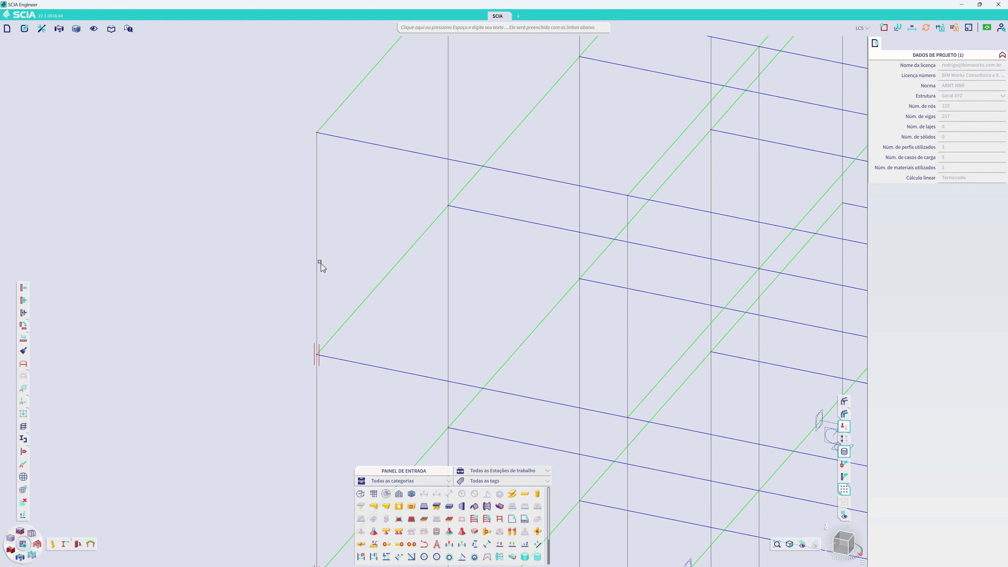
left_click_drag(294, 326, 348, 377)
key("Escape")
left_click_drag(288, 101, 366, 183)
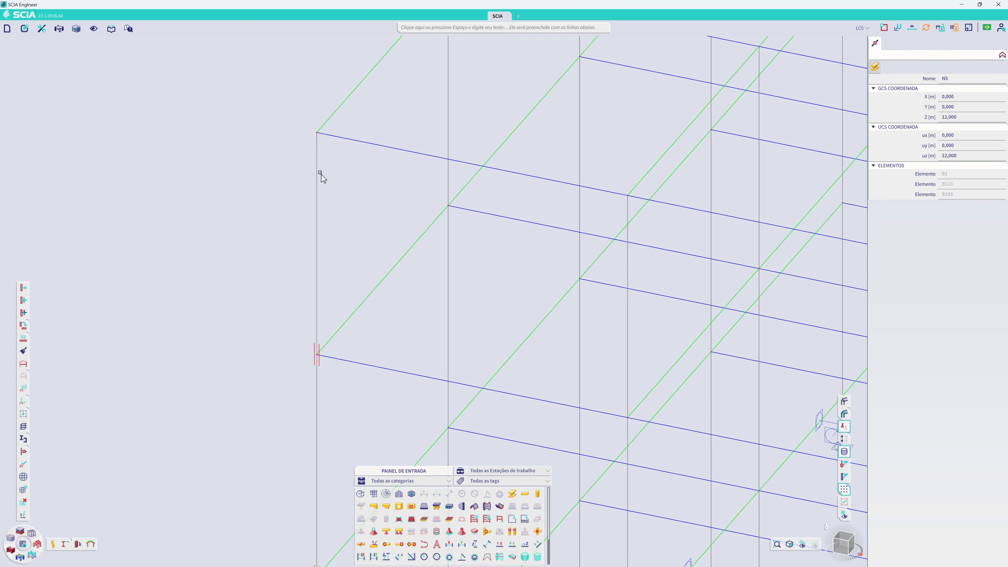
key("Escape")
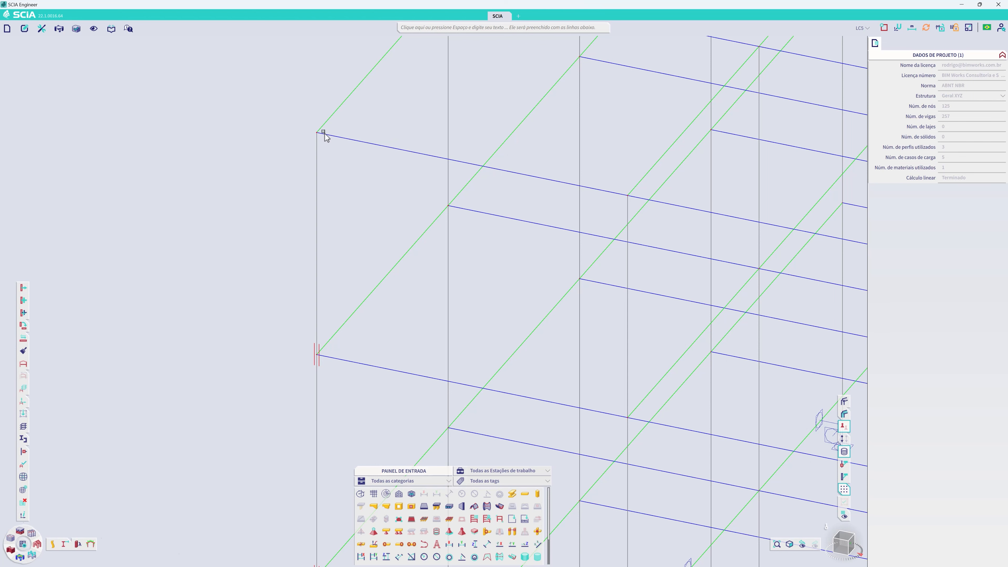
- Restore the rendered member volumes and examine how the corner column runs through its beam joints
left_click(844, 402)
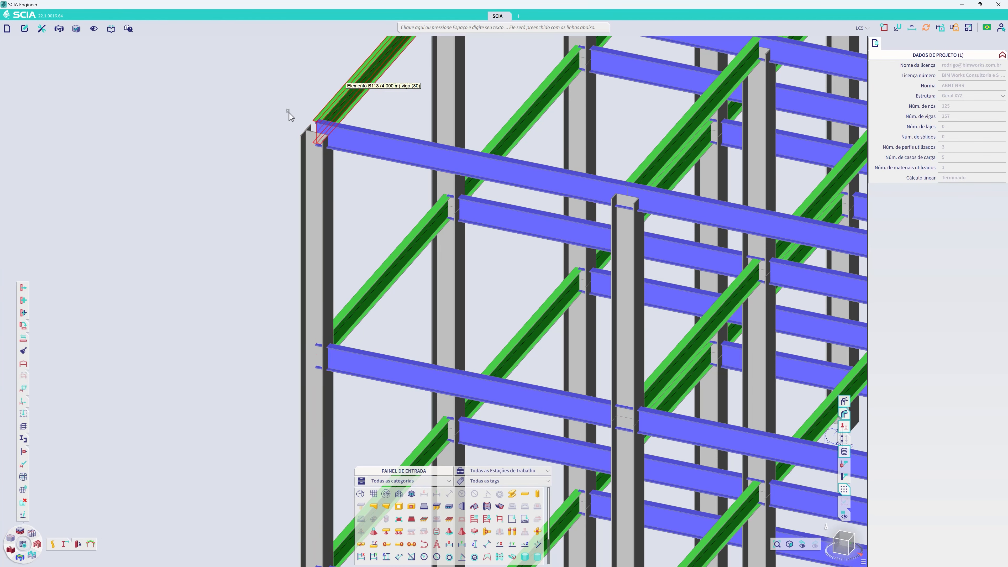
scroll(260, 300, "down", 2)
scroll(261, 300, "down", 1)
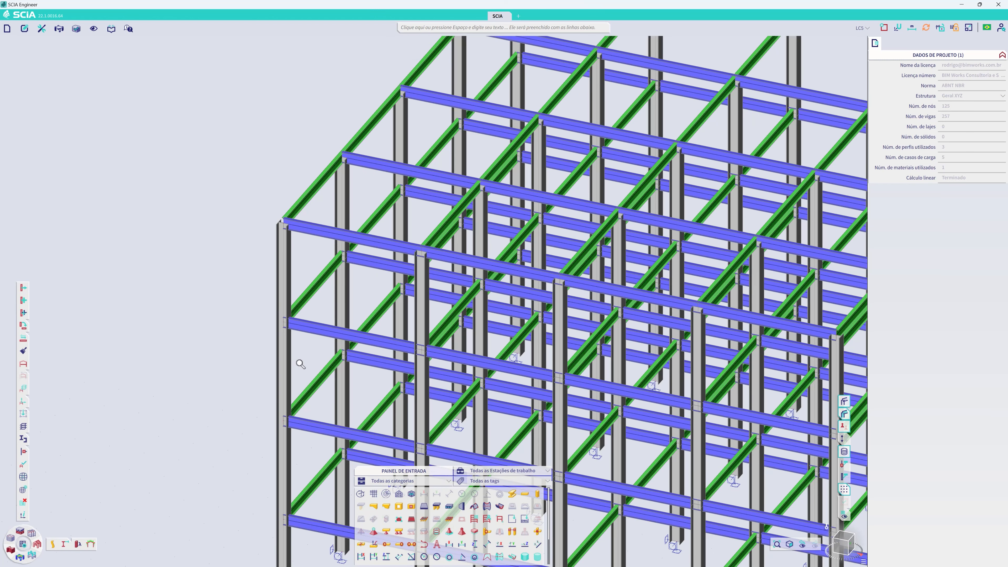
scroll(311, 253, "up", 1)
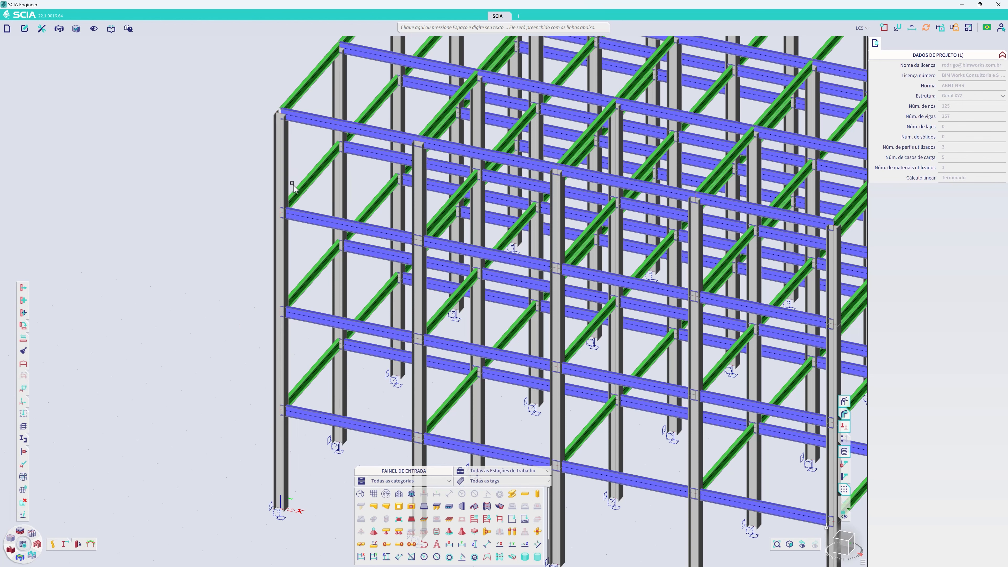
middle_click_drag(282, 193, 324, 280)
scroll(324, 279, "up", 5)
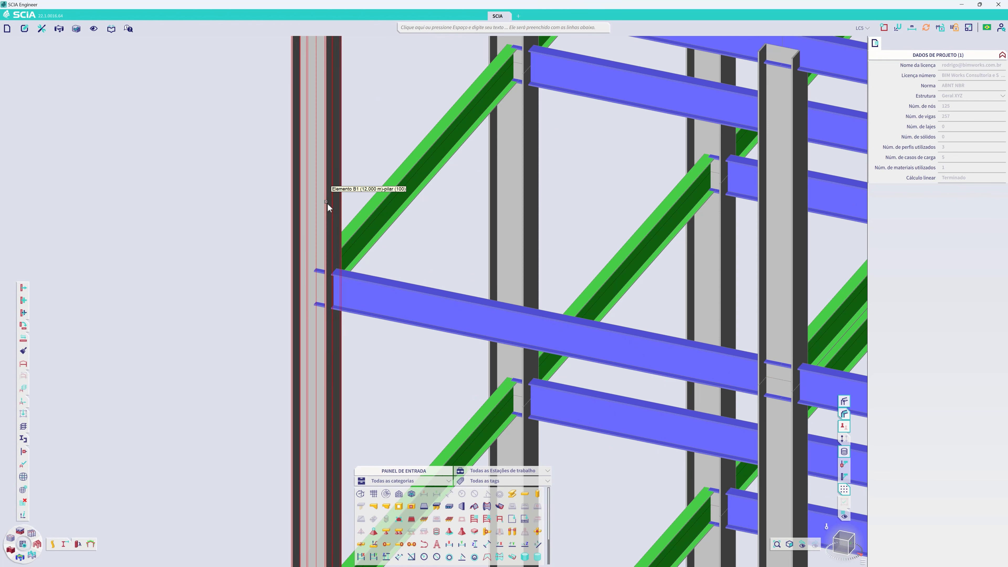
- Switch back to IDEA StatiCa Connection and set member M1's geometrical type to Continuous
scroll(328, 203, "down", 5)
middle_click_drag(366, 135, 374, 201)
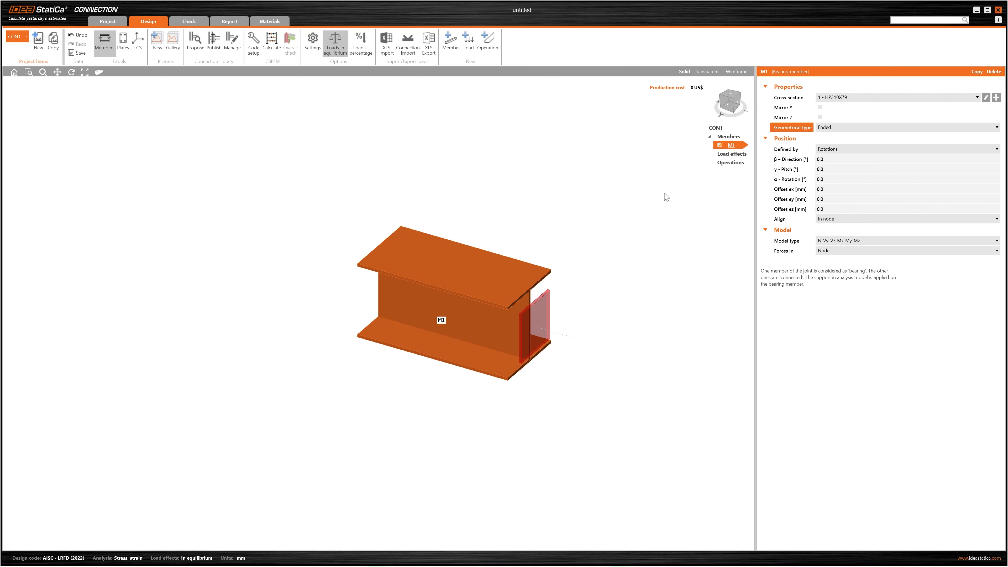
left_click(843, 128)
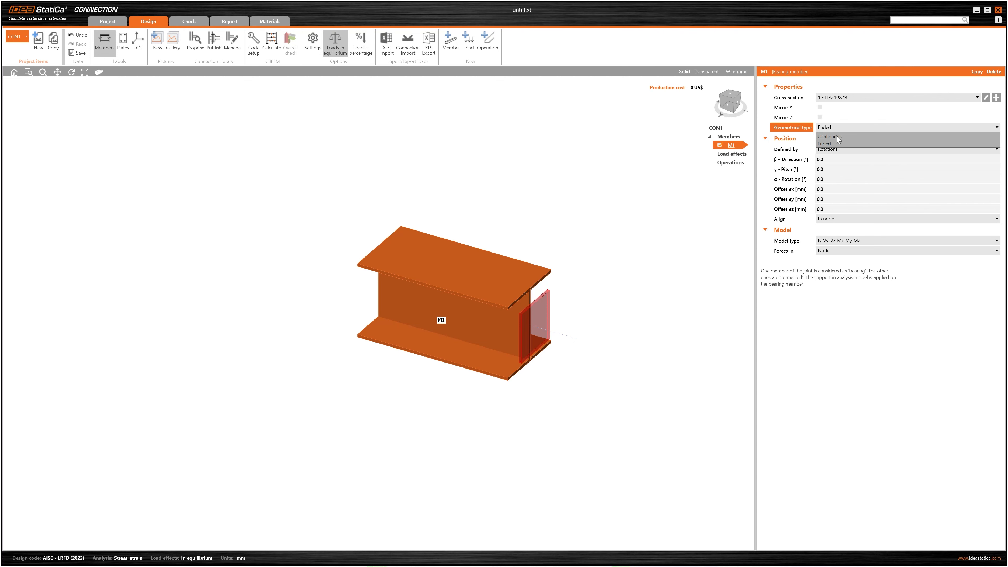
left_click(836, 136)
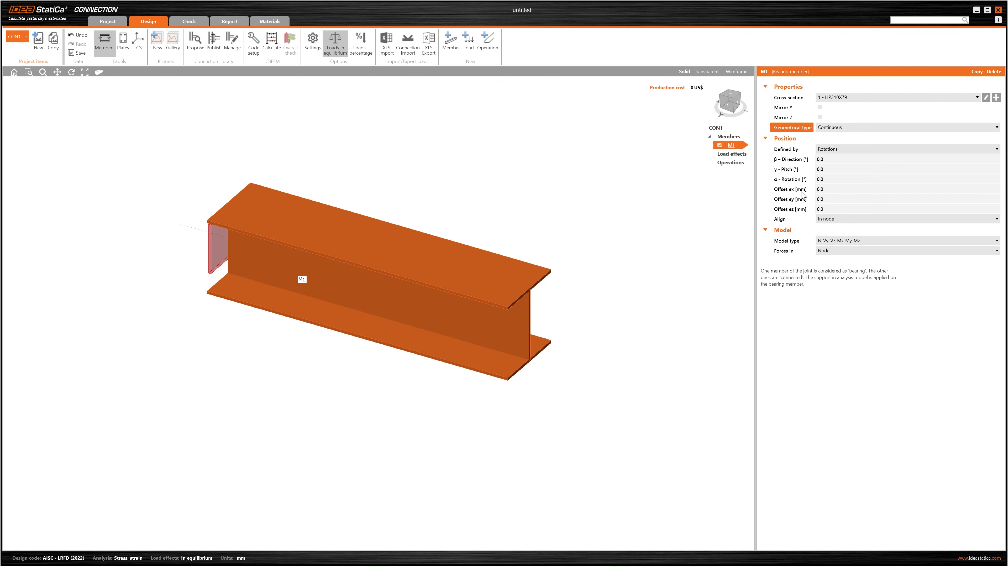
- Try a β direction of 90° for member M1
left_click(829, 160)
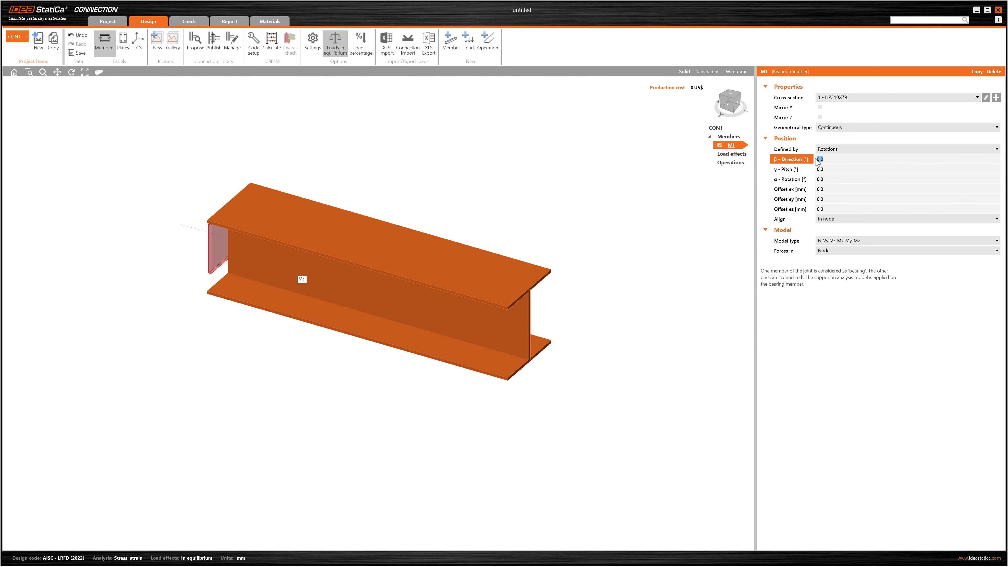
type("90")
key("Tab")
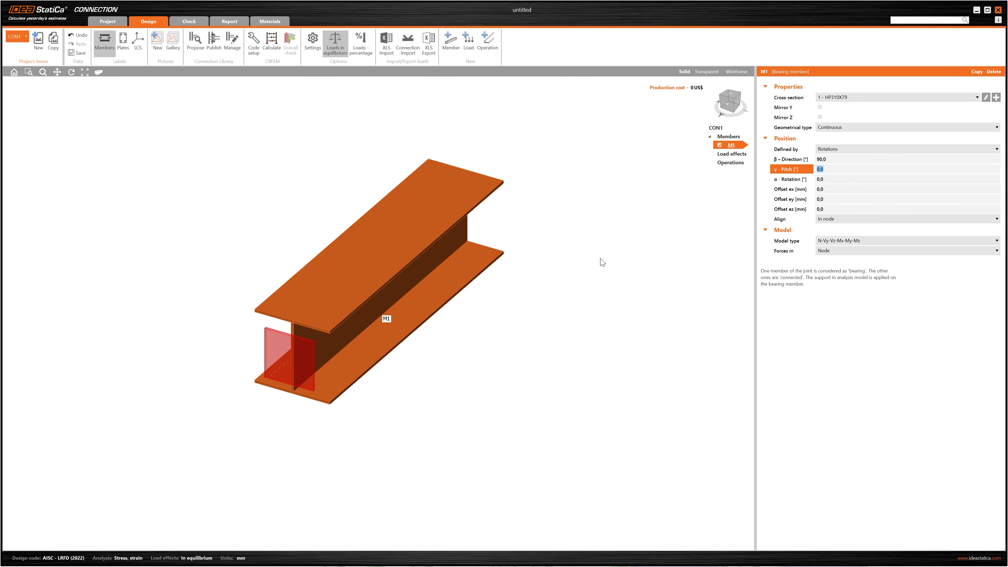
- Return member M1's β direction to 0° and set its γ pitch to 90° to stand it upright as a column
left_click(816, 160)
type("0")
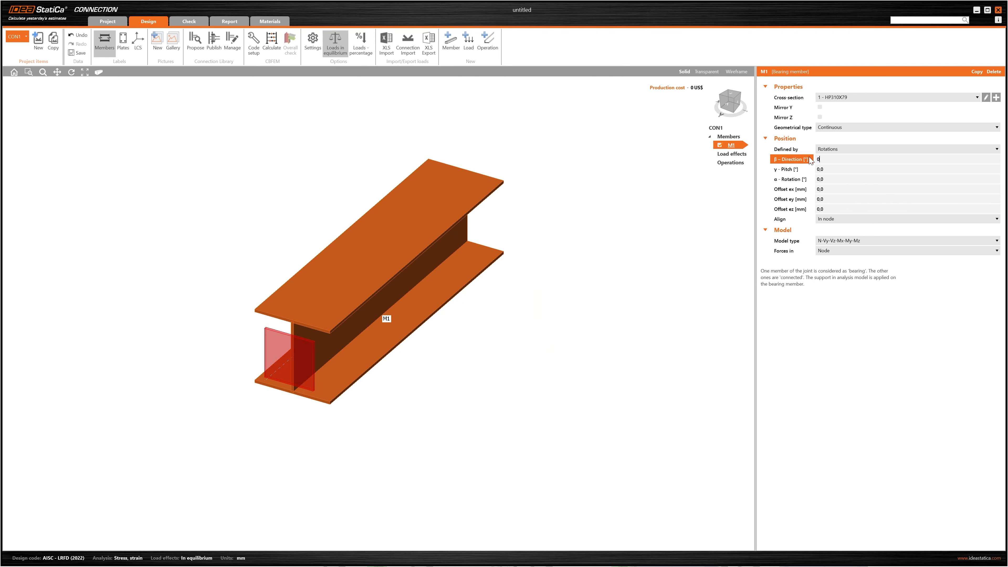
key("Tab")
type("90")
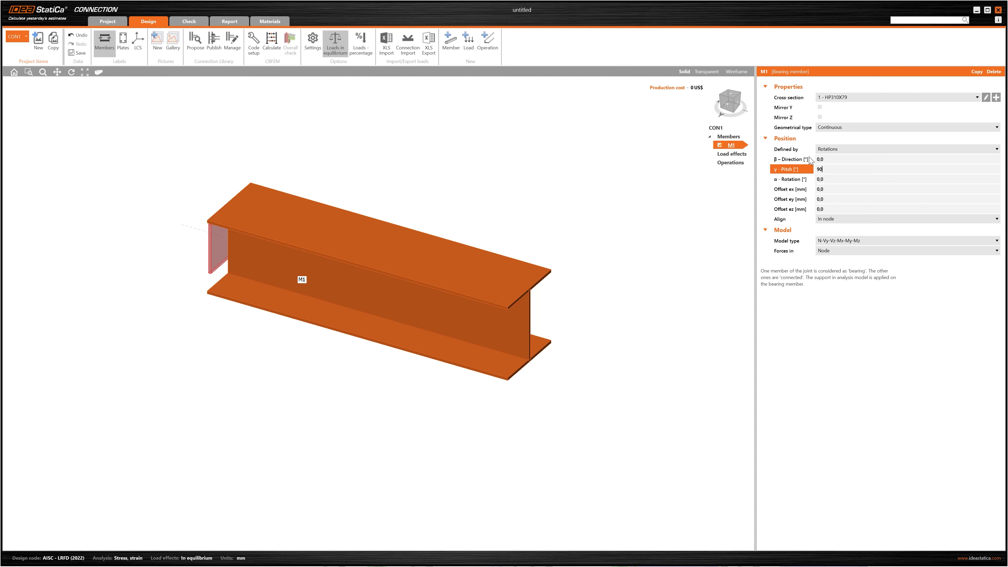
key("Tab")
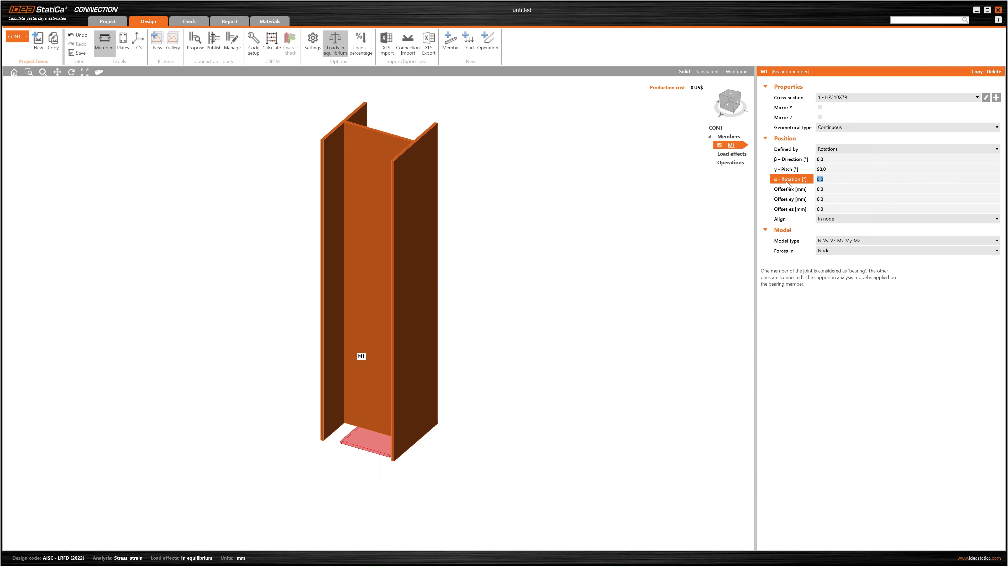
- Try an α rotation of 45° on column M1 and return it to 0°
type("45")
key("Tab")
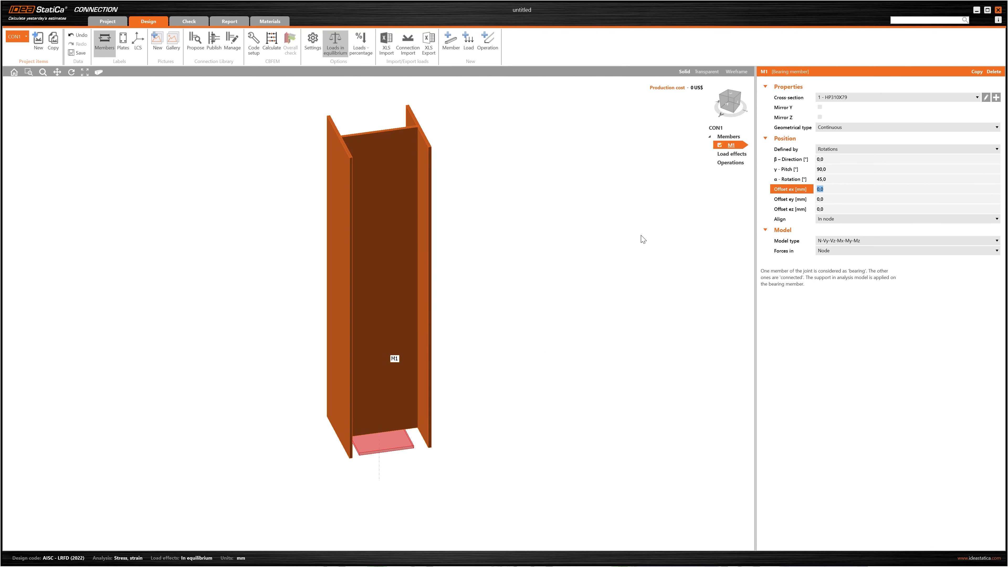
left_click(831, 179)
left_click_drag(832, 179, 814, 179)
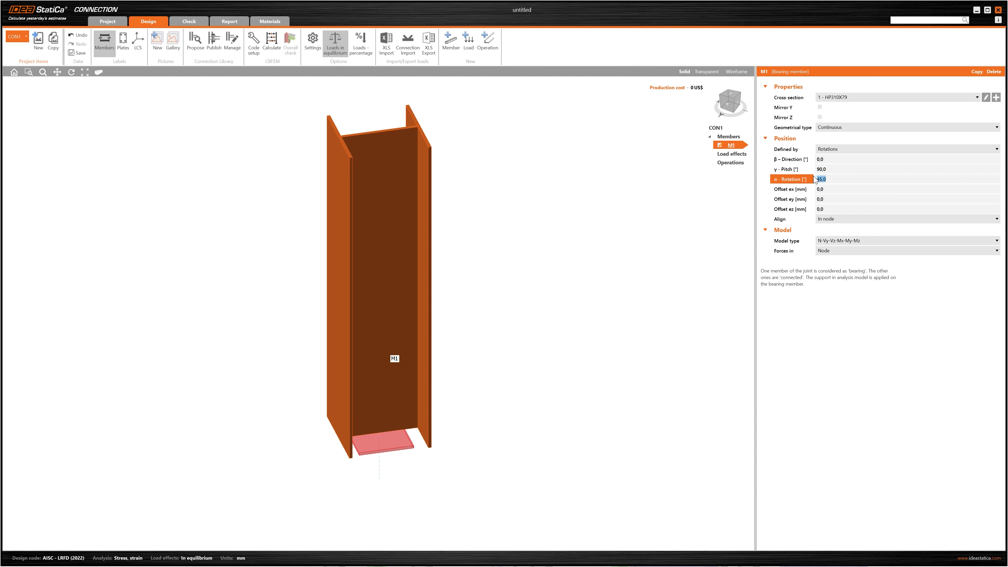
type("0")
key("Tab")
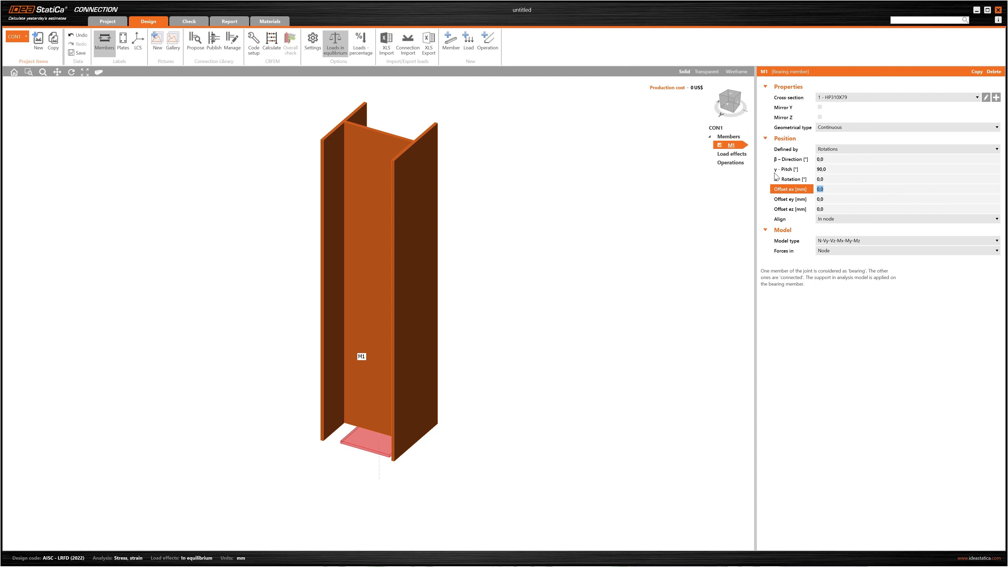
- Add a project item with the preselected column-end and beam moment connection under AISC 360-16 (LRFD), and open it in the design view
left_click(111, 21)
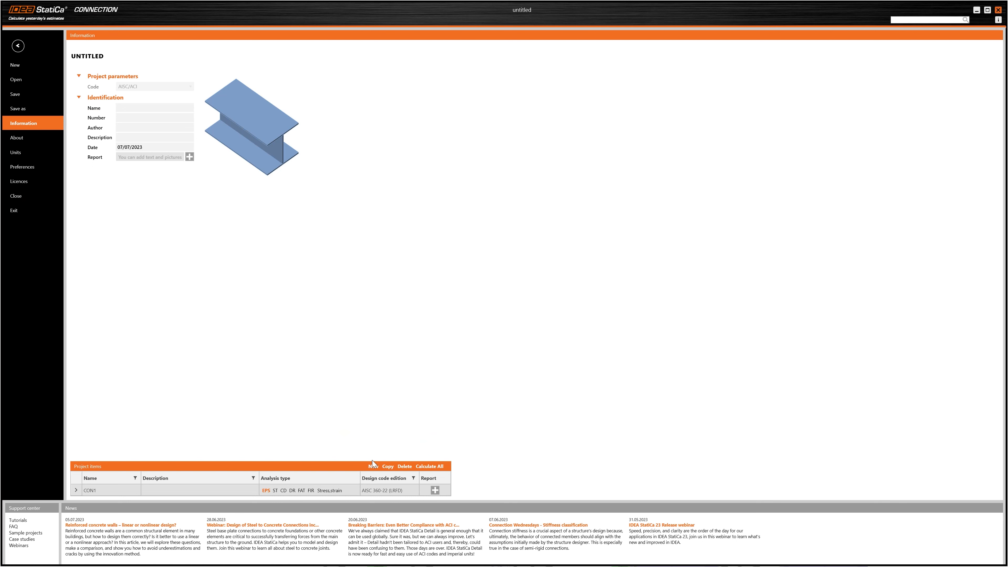
left_click(18, 47)
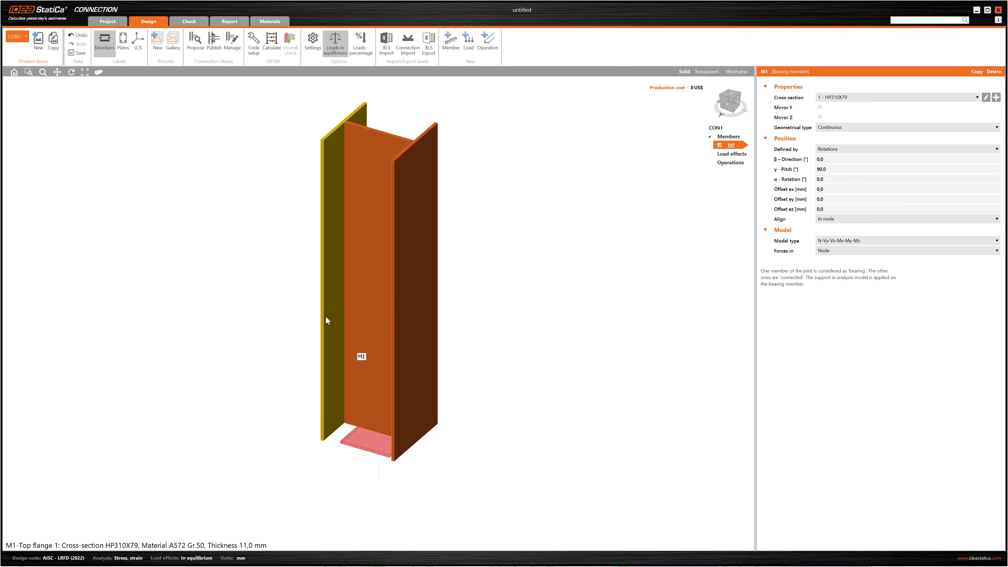
left_click(42, 36)
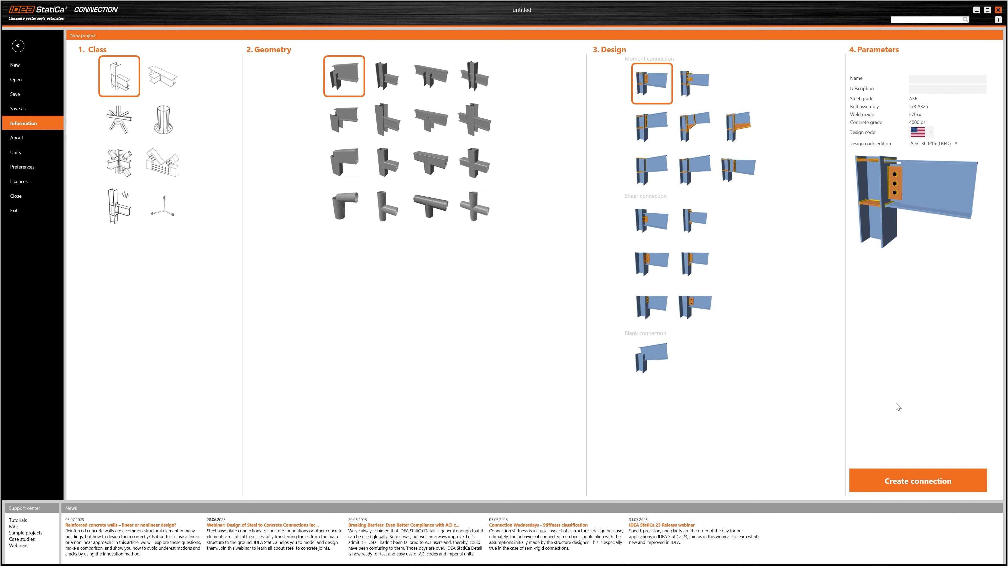
left_click(909, 485)
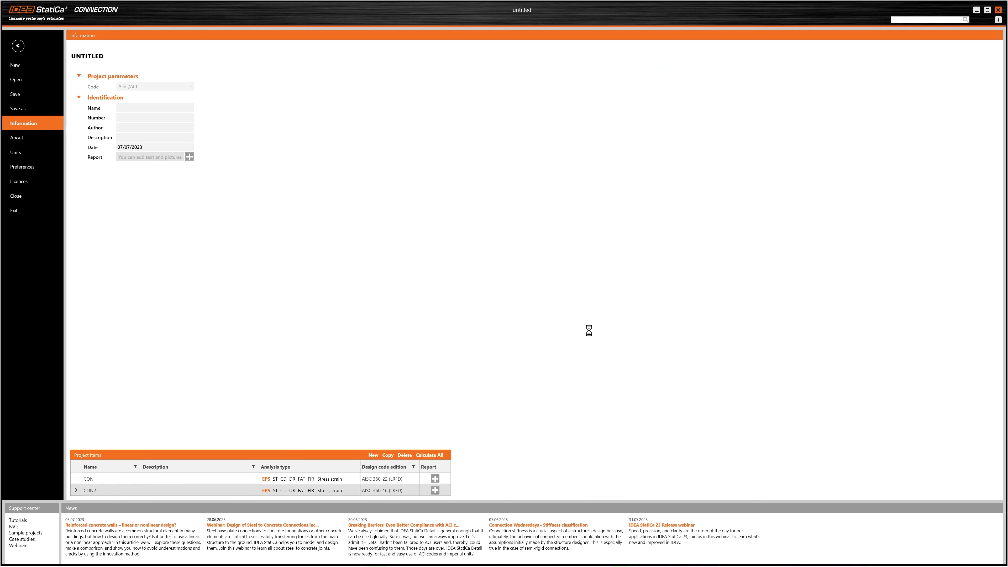
double_click(94, 489)
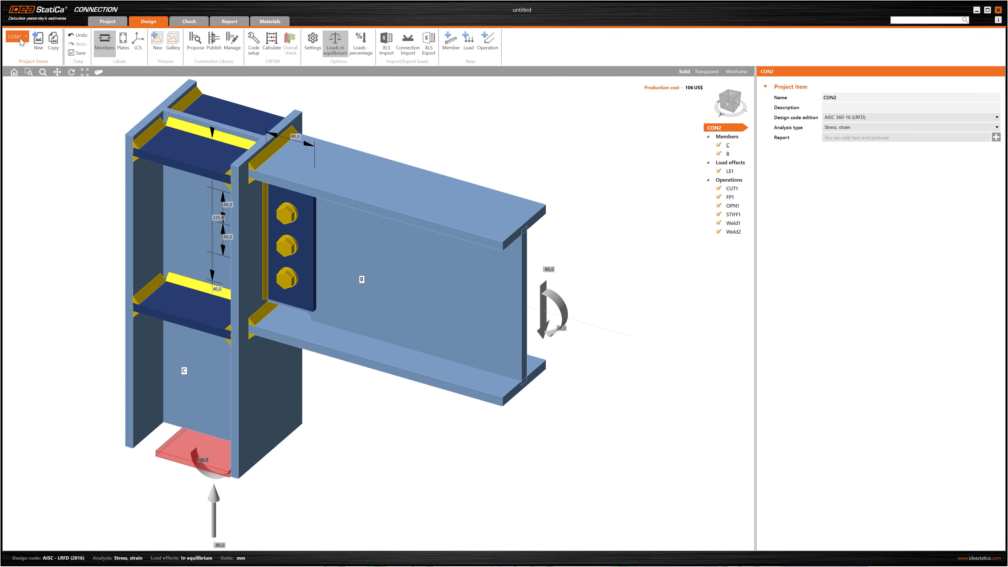
- Switch the active project item to CON1 and back to CON2 to compare the two connections
left_click(20, 37)
left_click(19, 47)
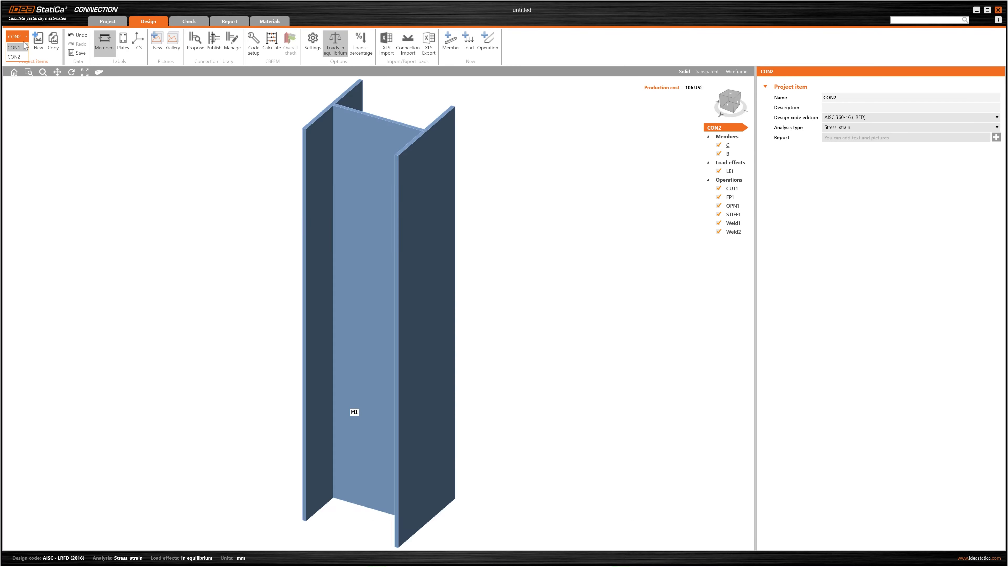
left_click(24, 38)
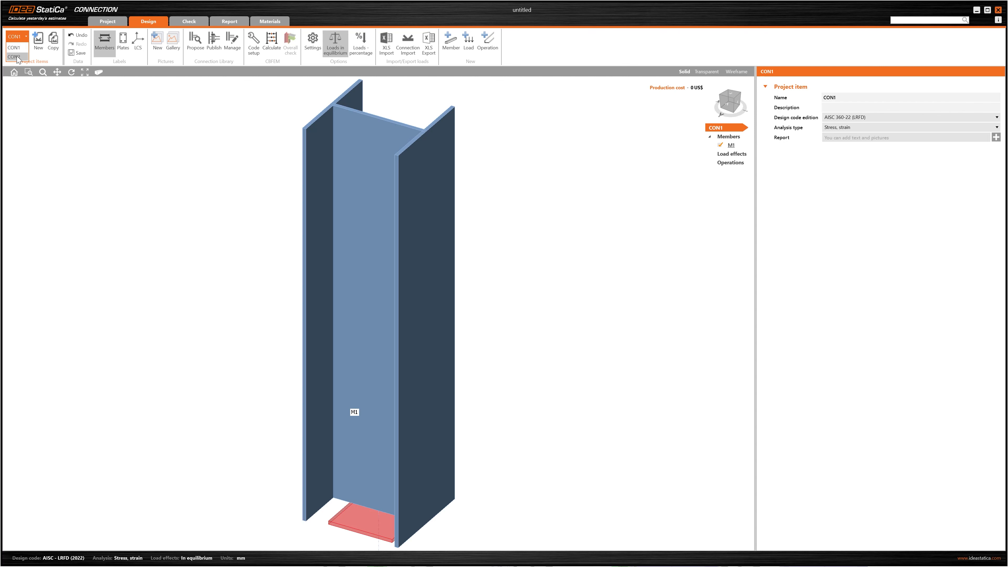
left_click(16, 57)
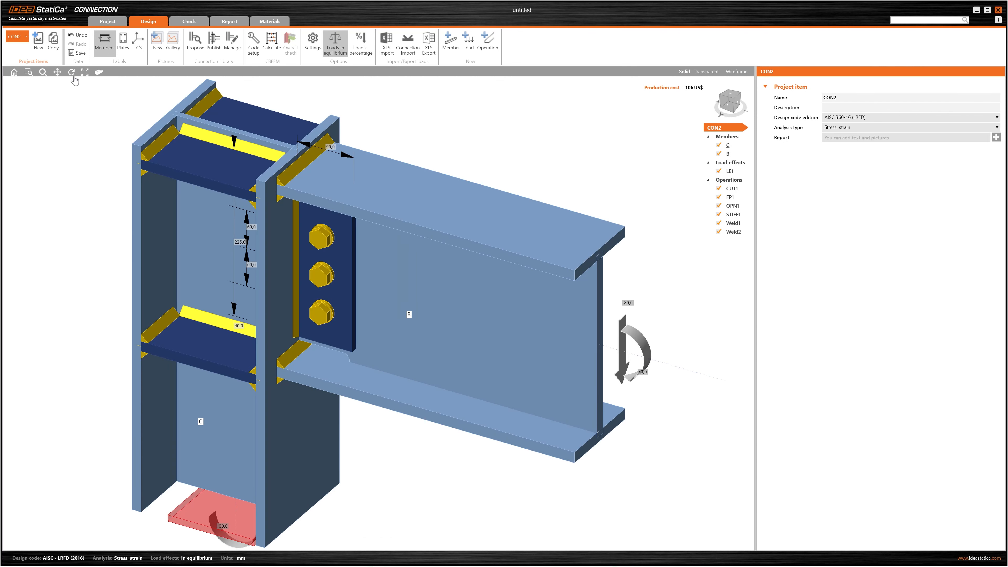
- Examine the geometrical type, pitch and support location of column C in CON2
scroll(88, 265, "down", 3)
middle_click_drag(77, 272, 152, 283)
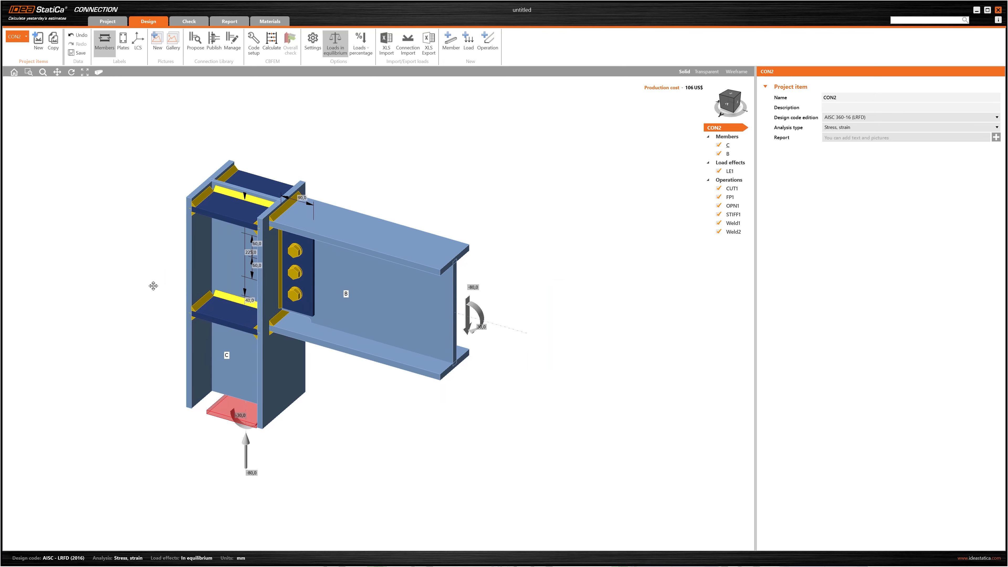
left_click(190, 253)
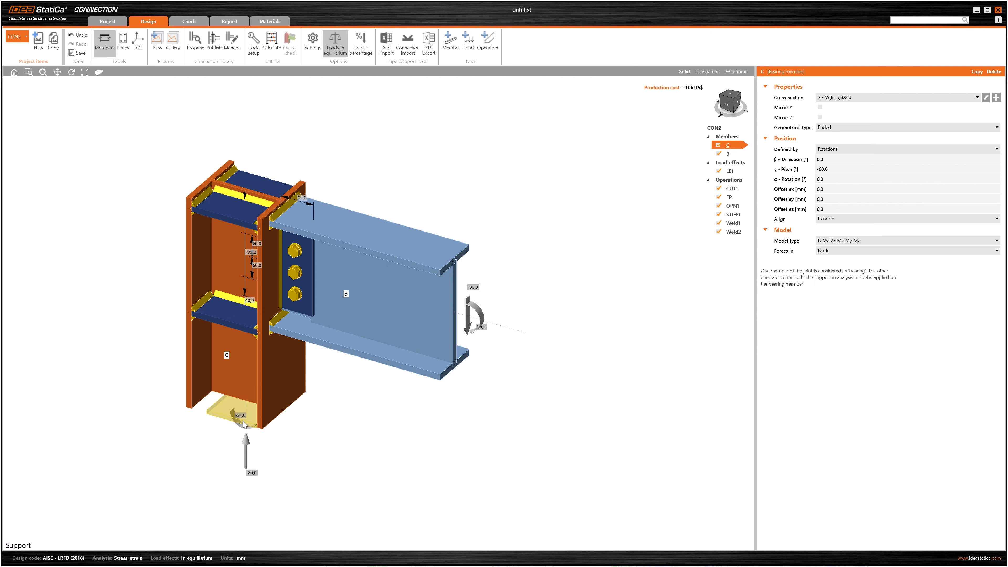
left_click(219, 414)
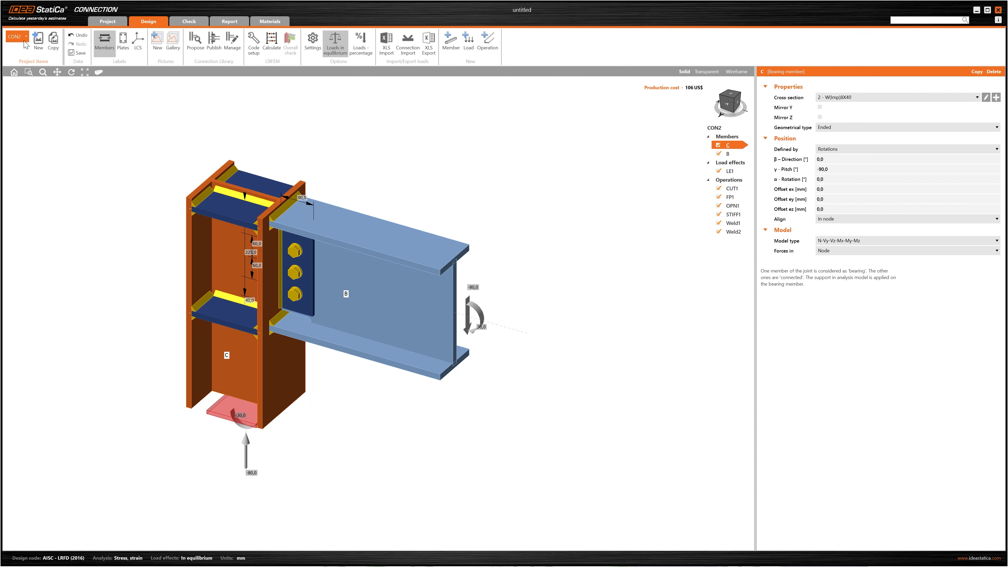
- Add another moment connection using the geometry with a continuous column and one beam, and inspect its column's properties
left_click(42, 41)
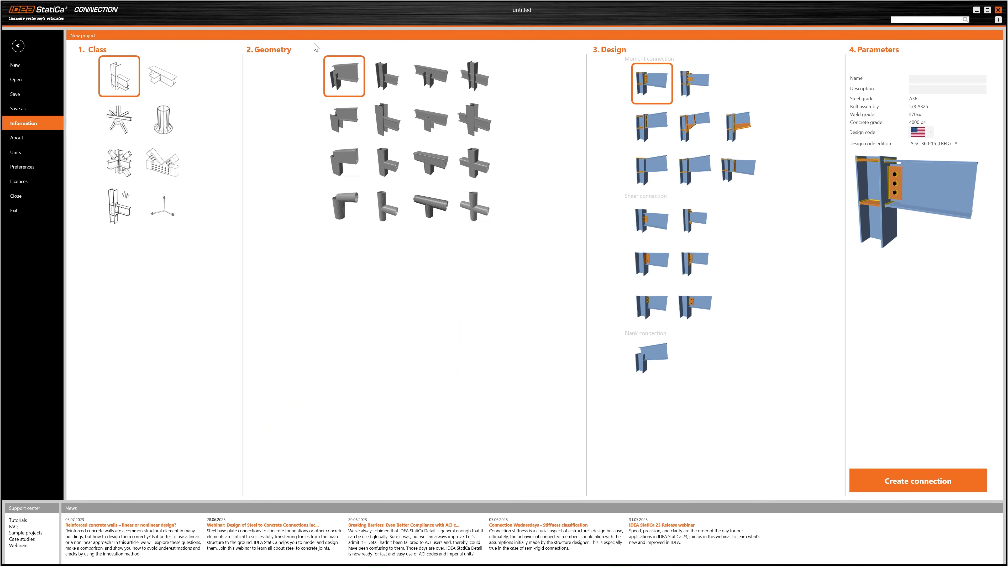
left_click(382, 81)
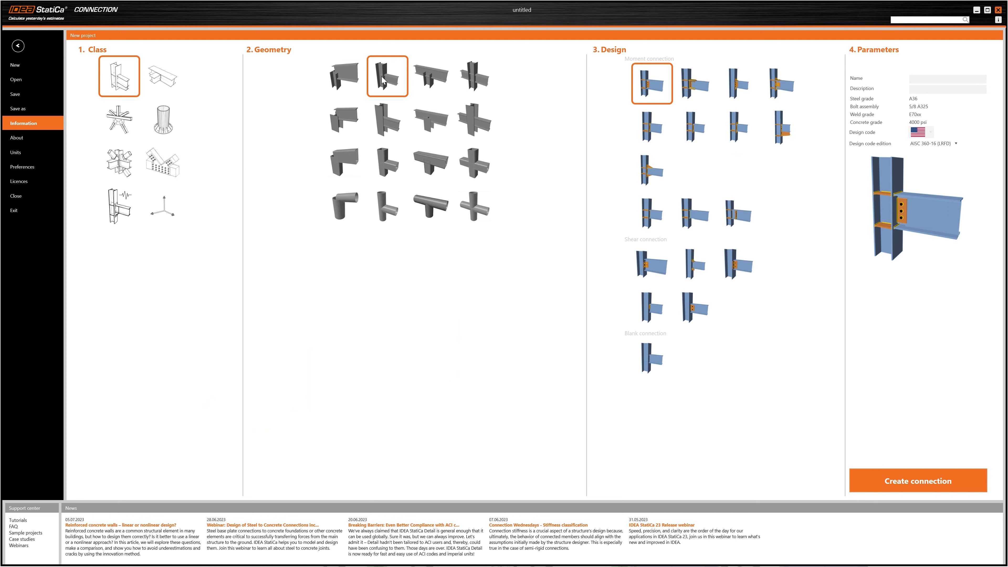
left_click(918, 480)
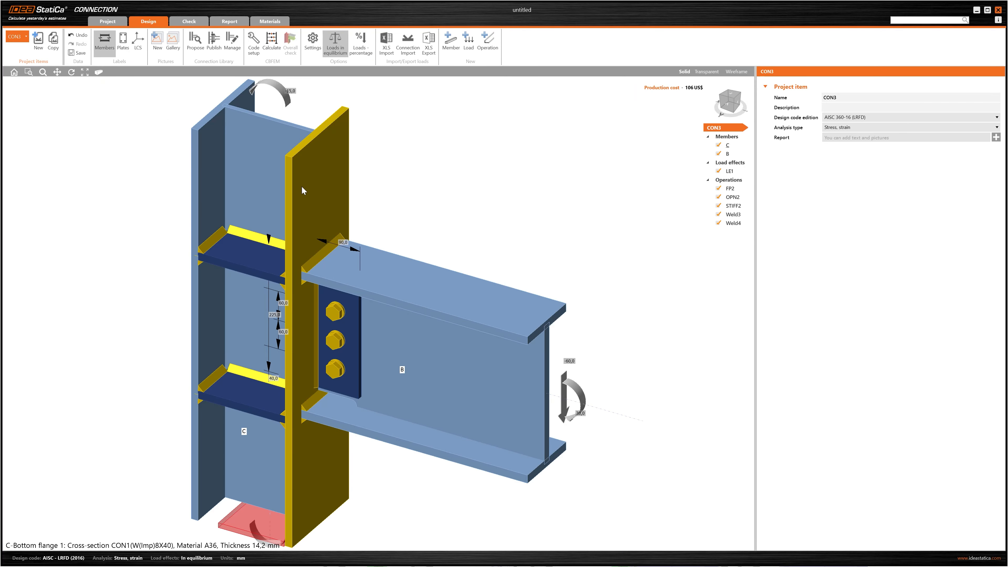
left_click(302, 186)
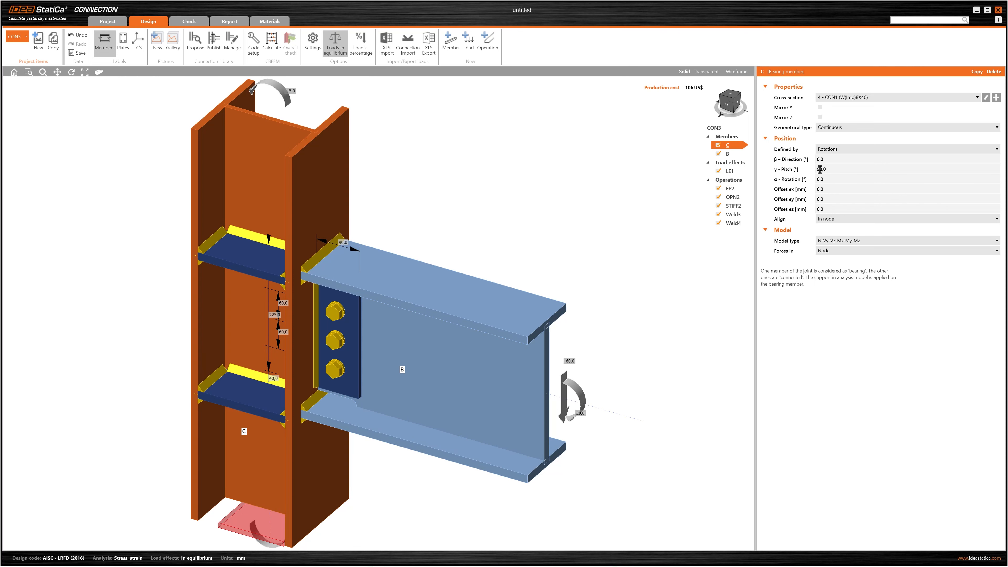
scroll(332, 273, "down", 3)
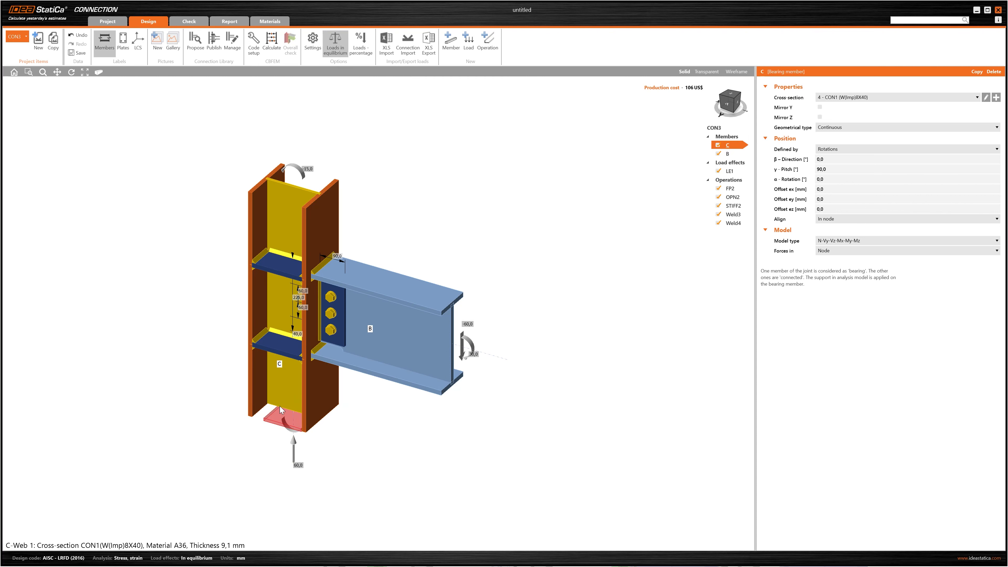
- Switch to project item CON1 and set column M1's geometrical type to Ended
left_click(23, 38)
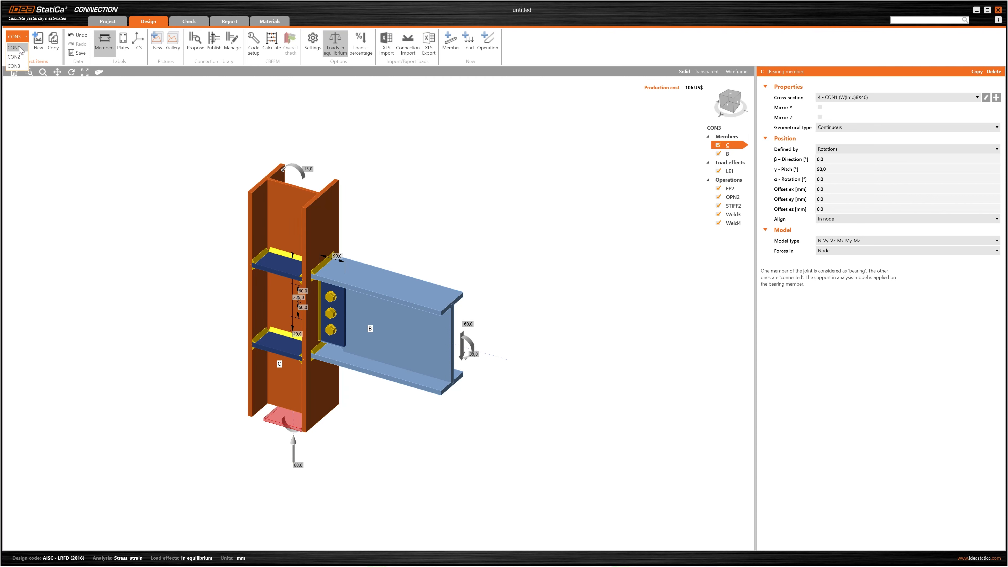
left_click(16, 48)
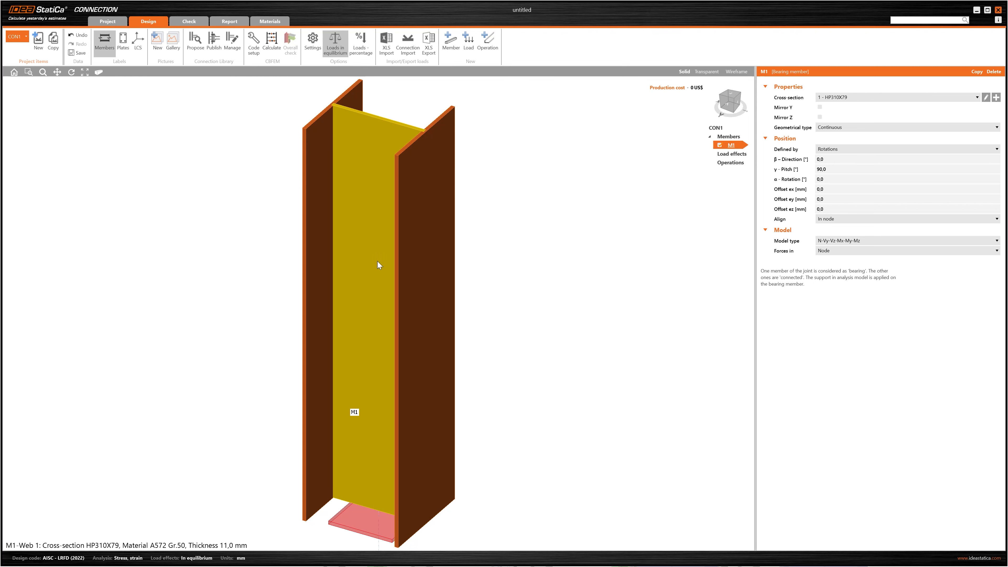
left_click(835, 127)
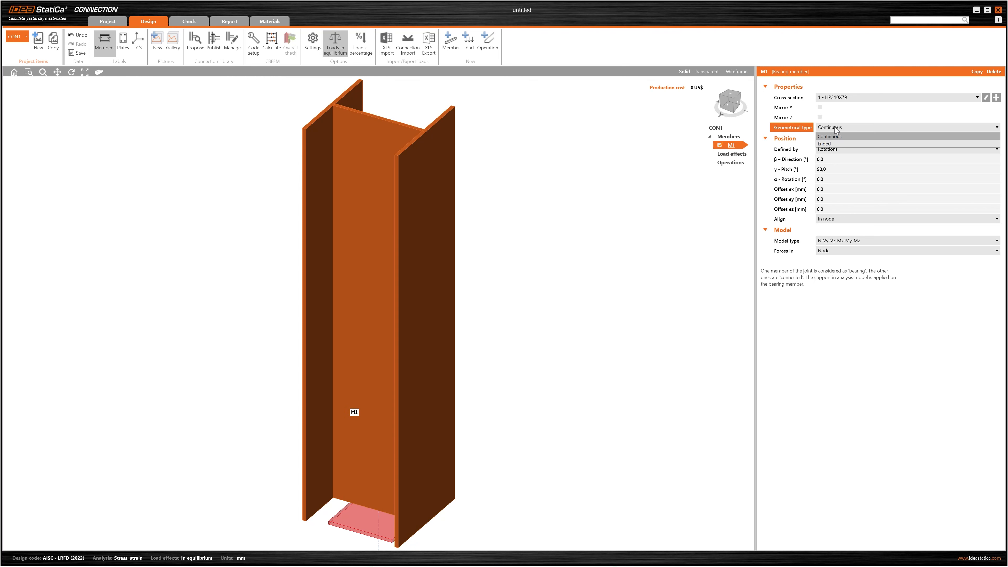
left_click(828, 144)
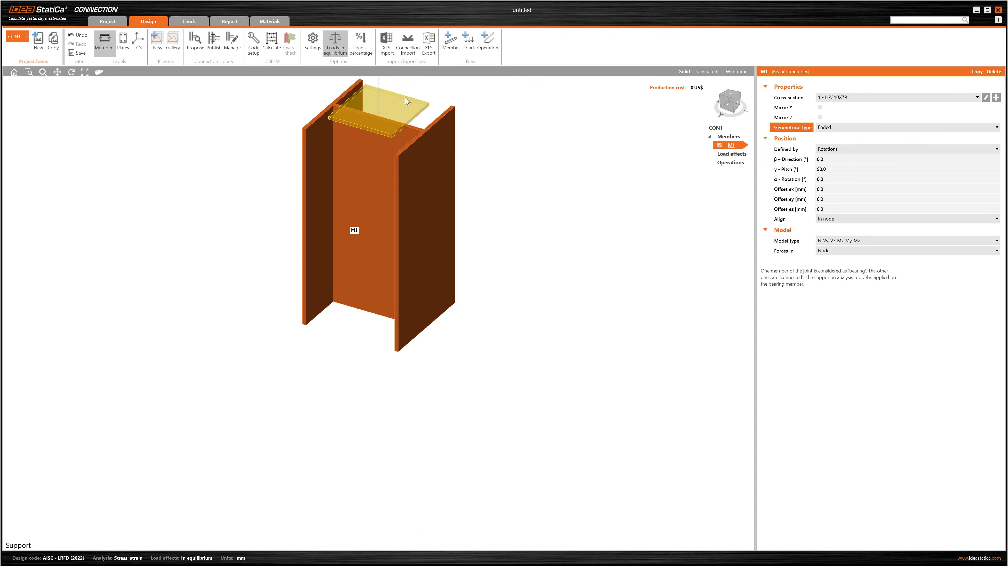
- Set column M1's γ pitch to -90°
left_click(803, 171)
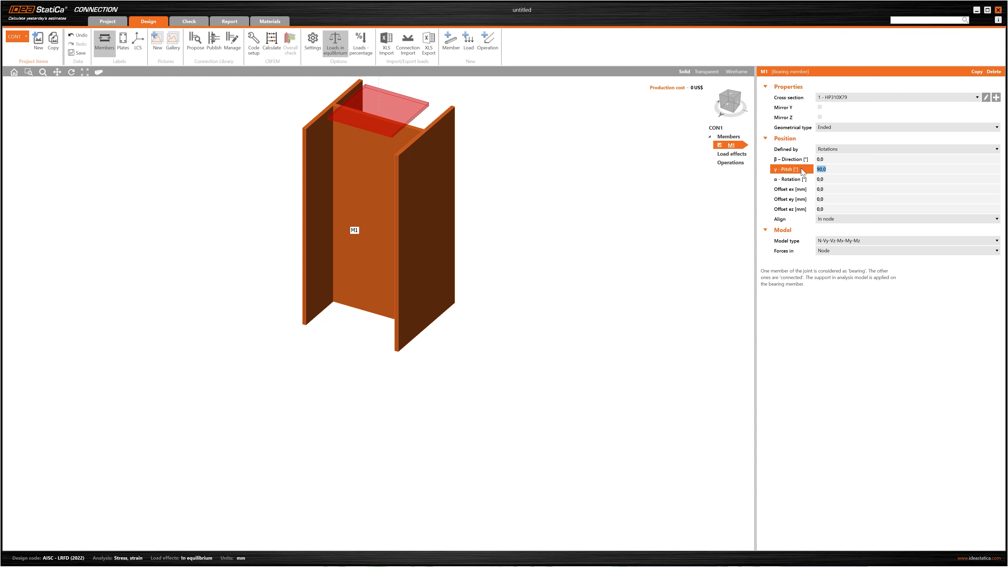
type("-90")
key("Tab")
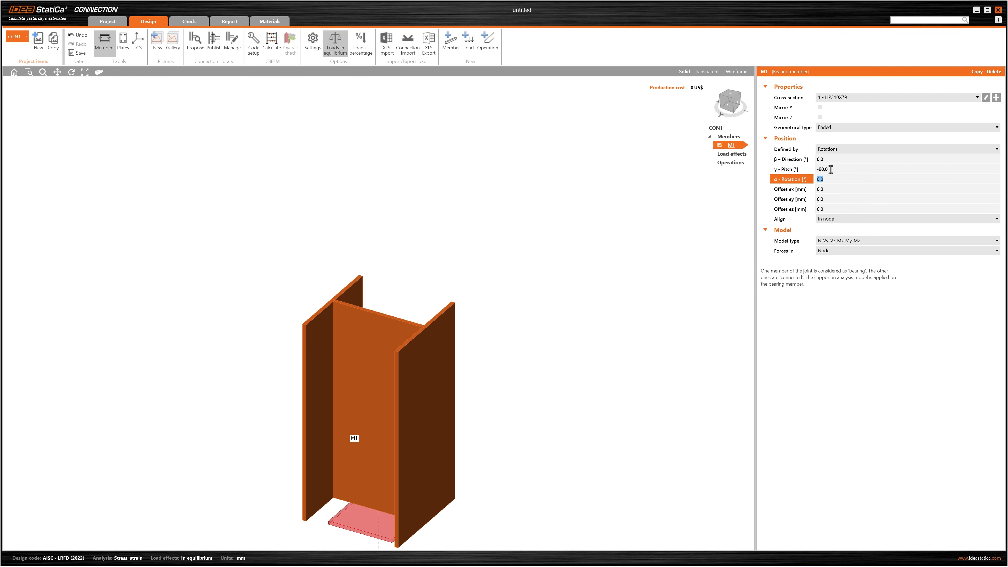
- Set column M1's geometrical type to Continuous and its γ pitch to 90°
left_click(837, 128)
left_click(833, 135)
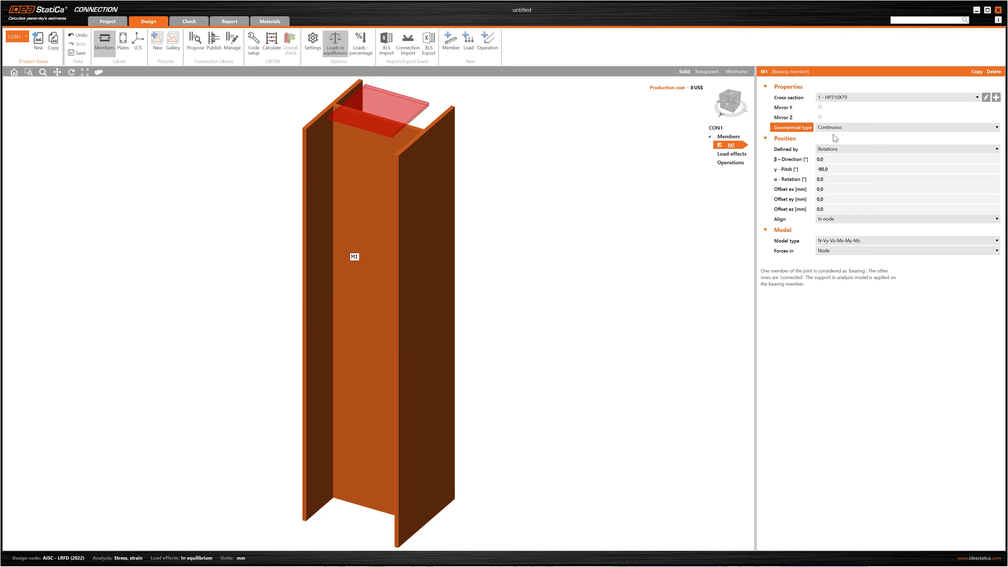
left_click(833, 171)
double_click(833, 171)
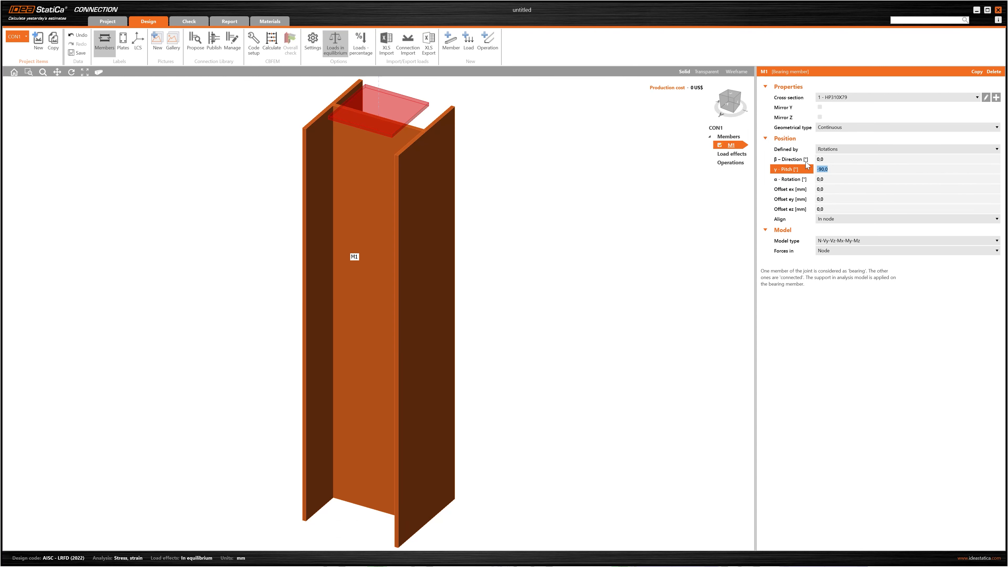
type("90")
key("Tab")
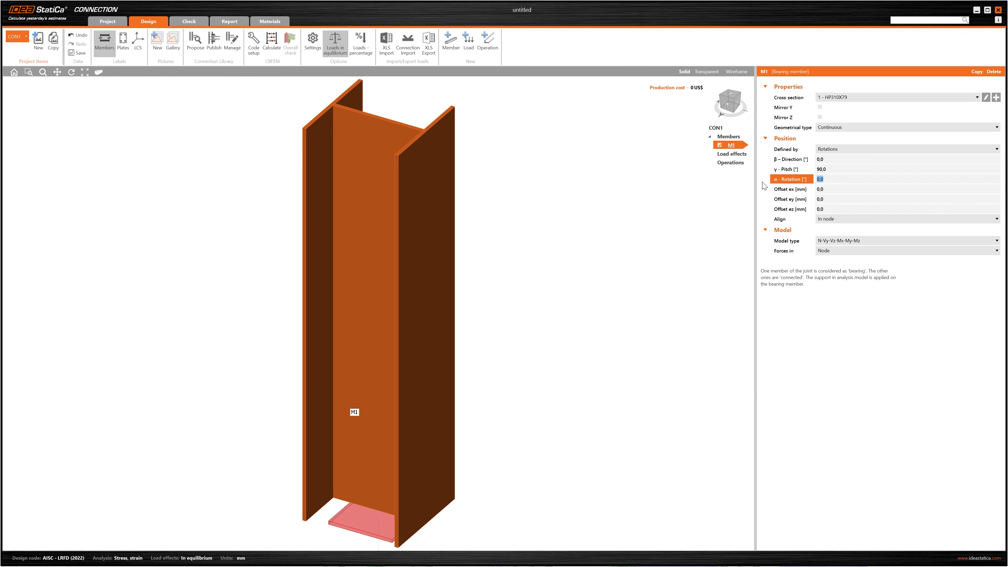
scroll(597, 312, "down", 3)
middle_click_drag(530, 339, 474, 328)
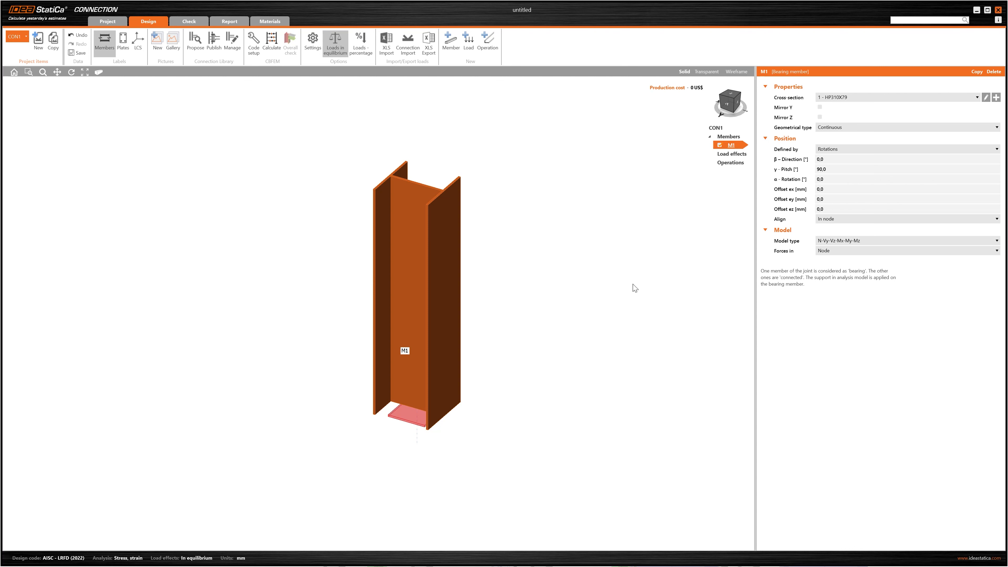
- Add a second member as a beam with a γ pitch of 0° and the Ended geometrical type
left_click(450, 45)
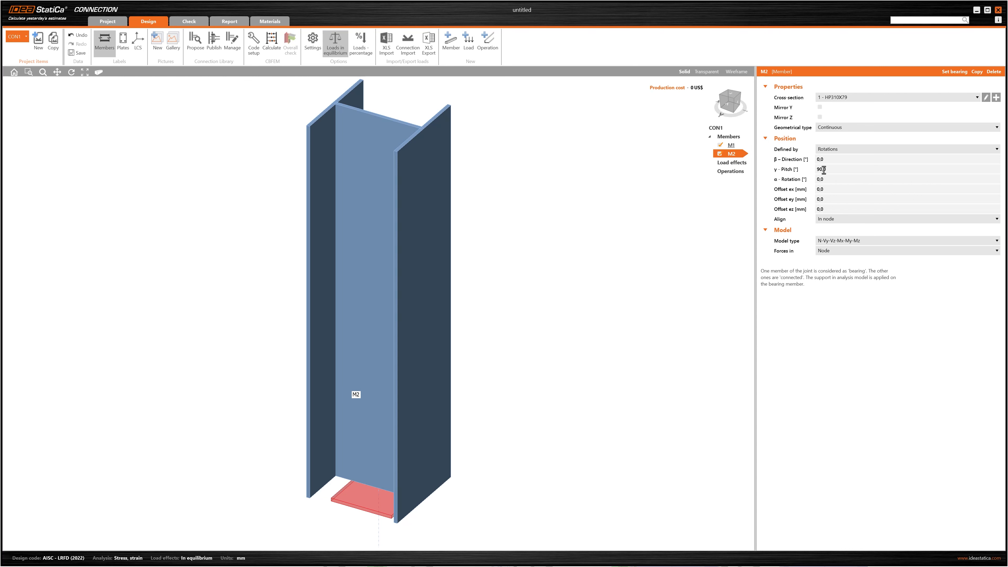
left_click_drag(832, 170, 806, 173)
type("0")
key("Tab")
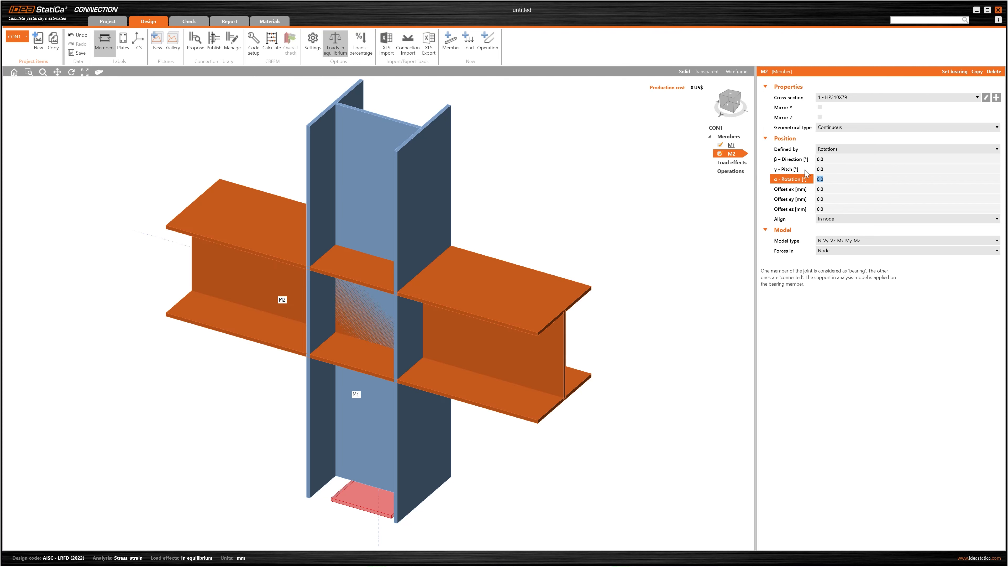
left_click(849, 128)
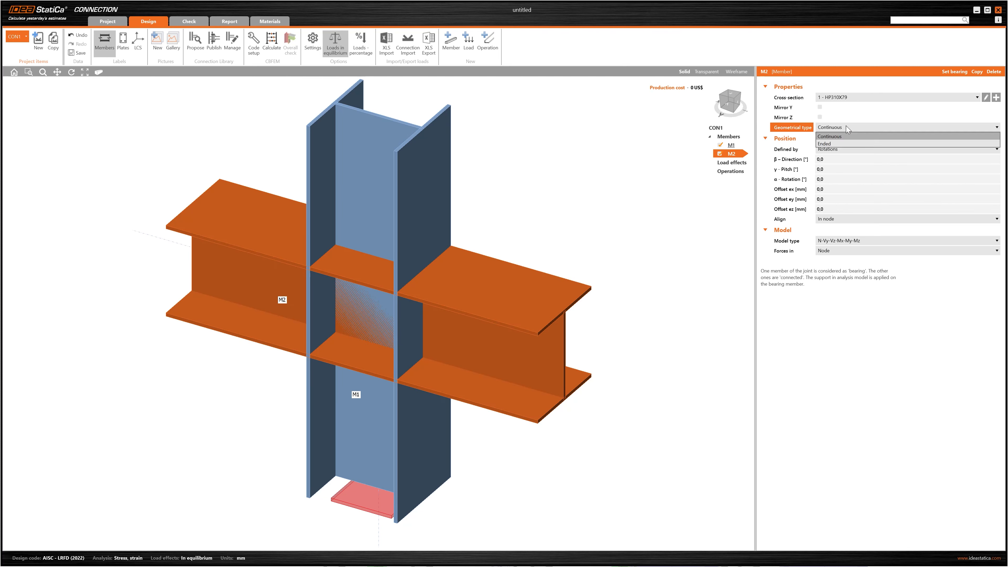
left_click(827, 144)
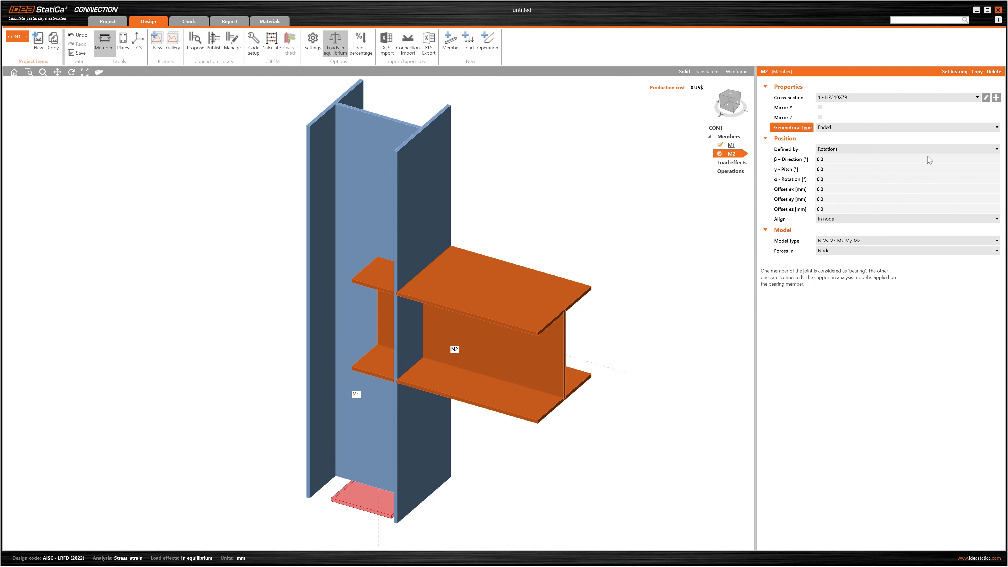
- Assign beam M2 a new rolled I-section W310X32.7 in A572 Gr.50 steel
left_click(996, 98)
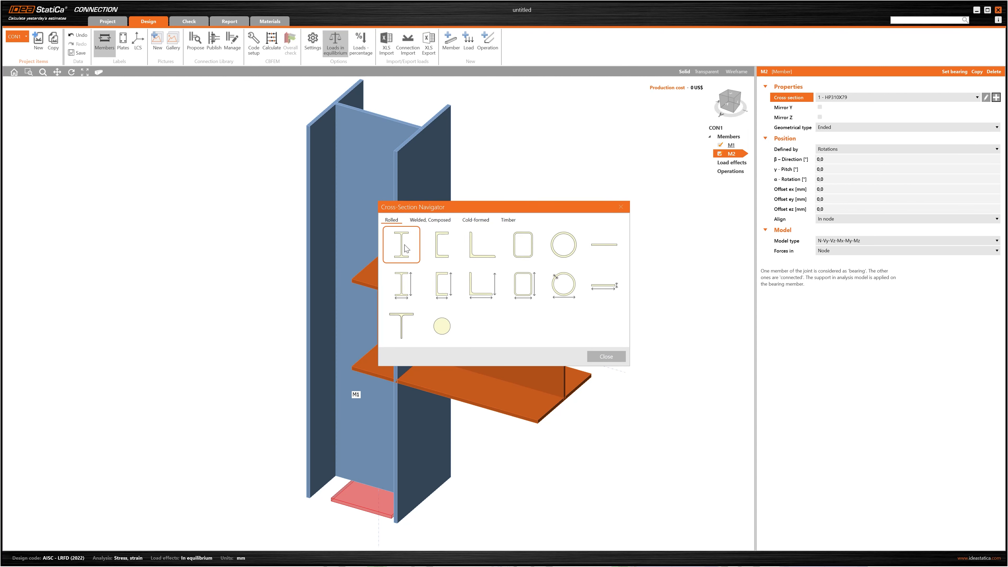
left_click(402, 249)
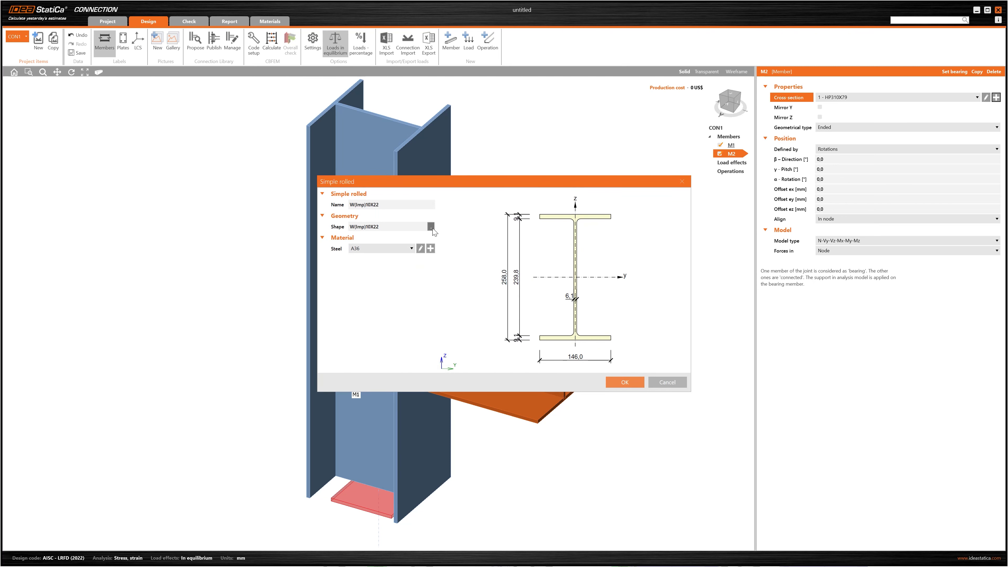
left_click(431, 226)
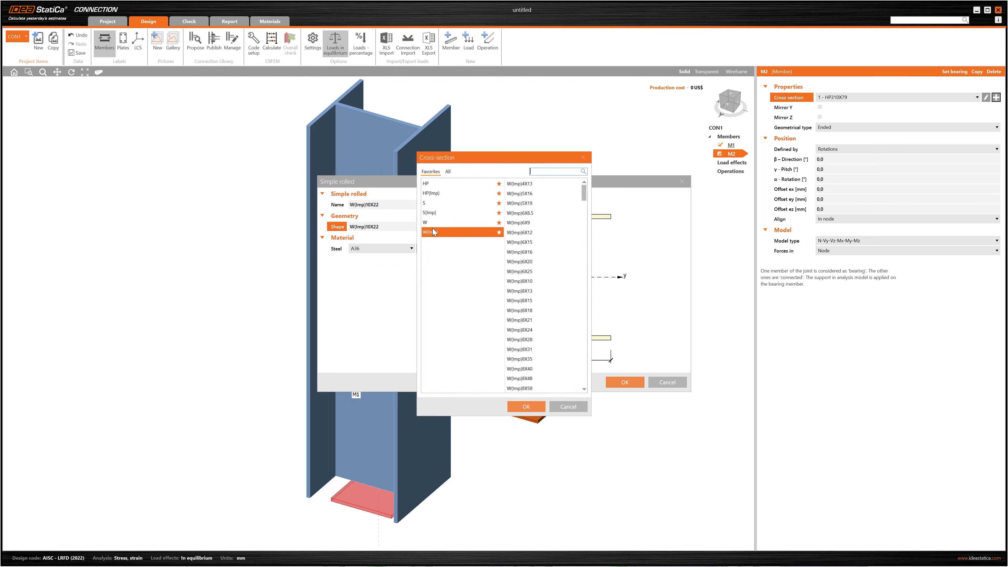
left_click(437, 218)
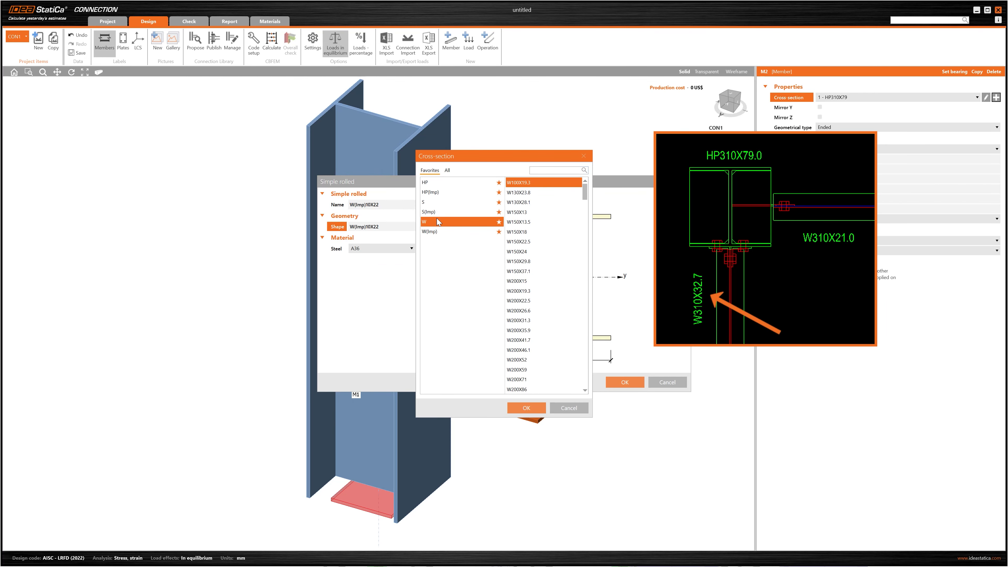
scroll(544, 279, "down", 10)
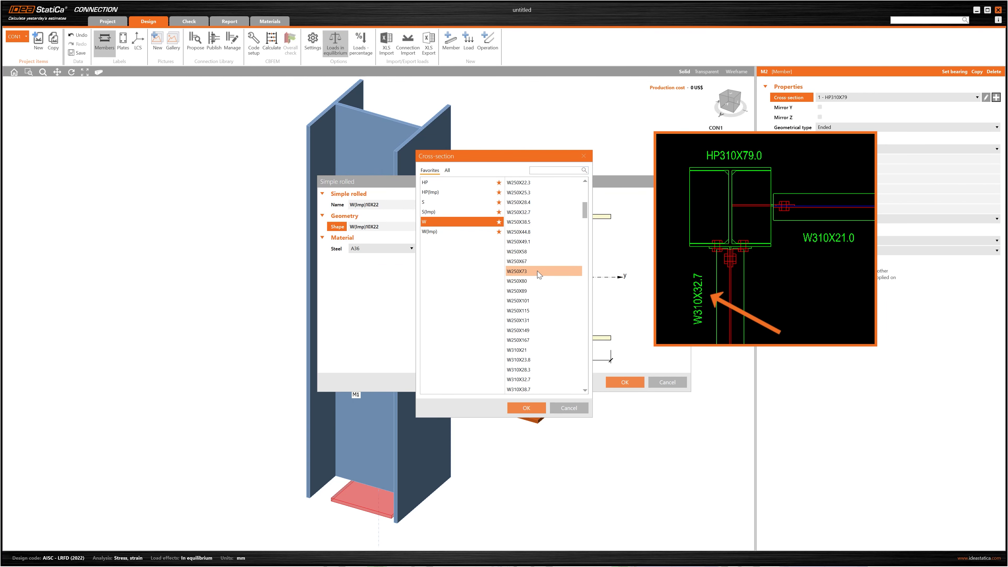
left_click(532, 291)
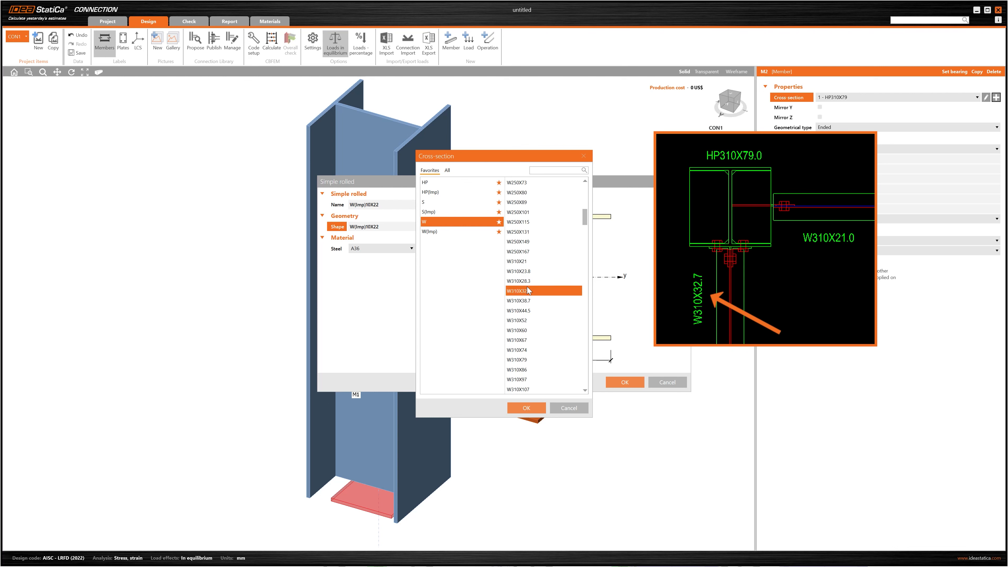
left_click(526, 408)
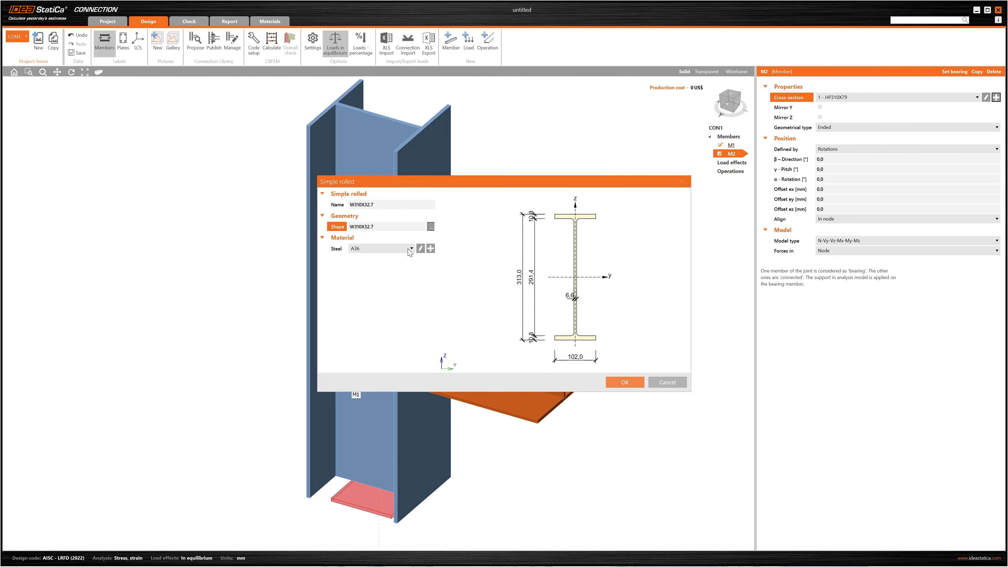
left_click(411, 249)
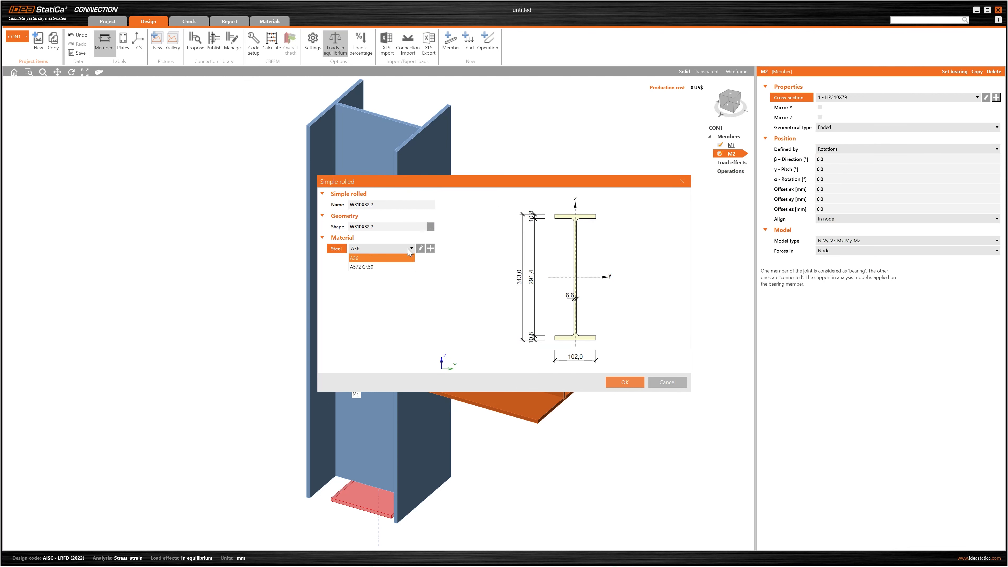
left_click(372, 270)
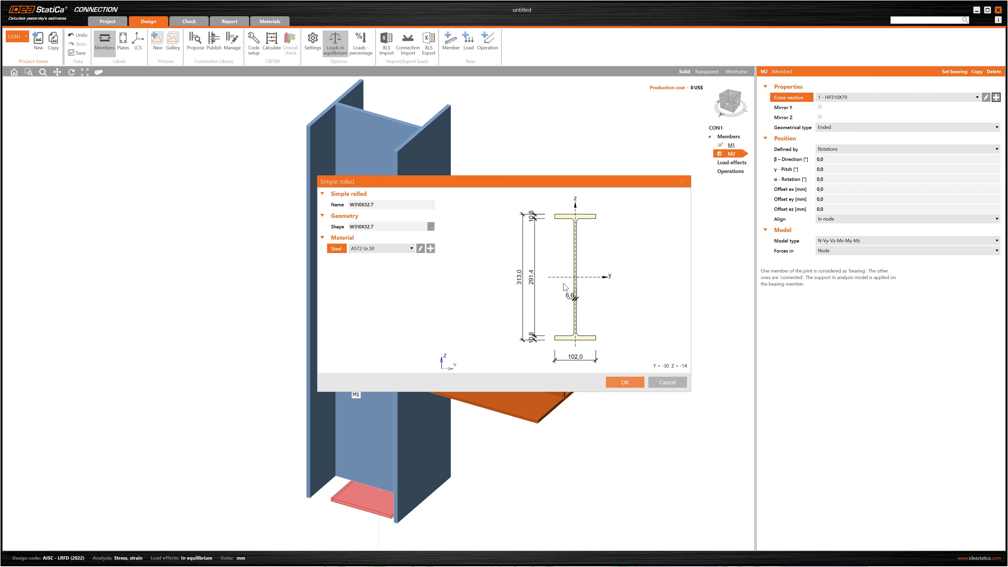
left_click(625, 381)
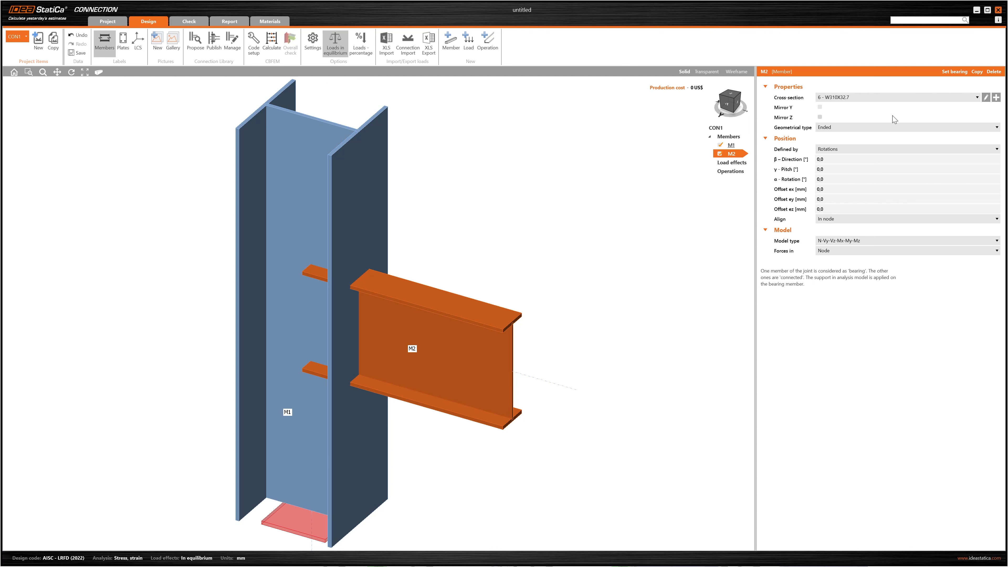
- Try beam M2 as the bearing member and return the bearing role to column M1
left_click(957, 73)
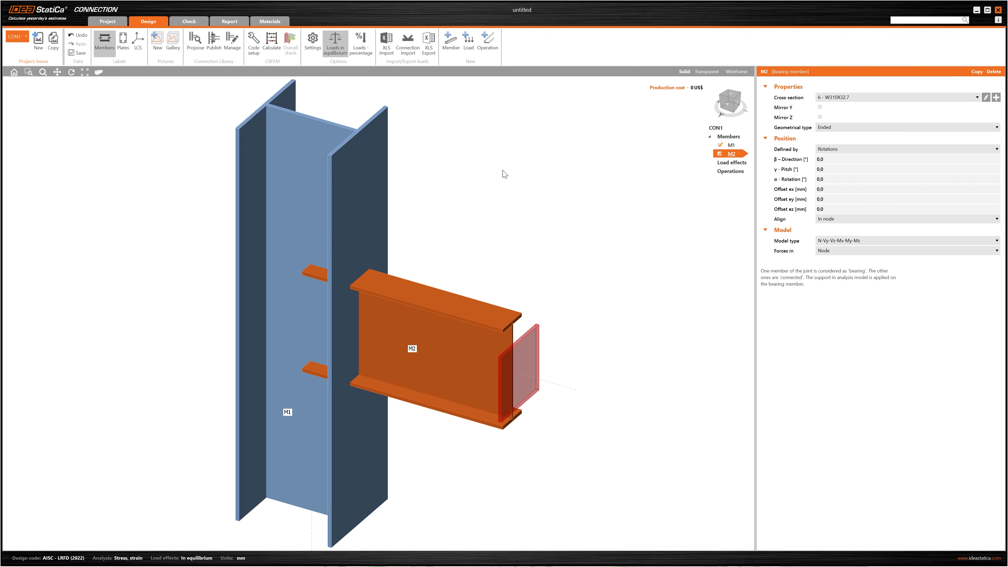
left_click(330, 208)
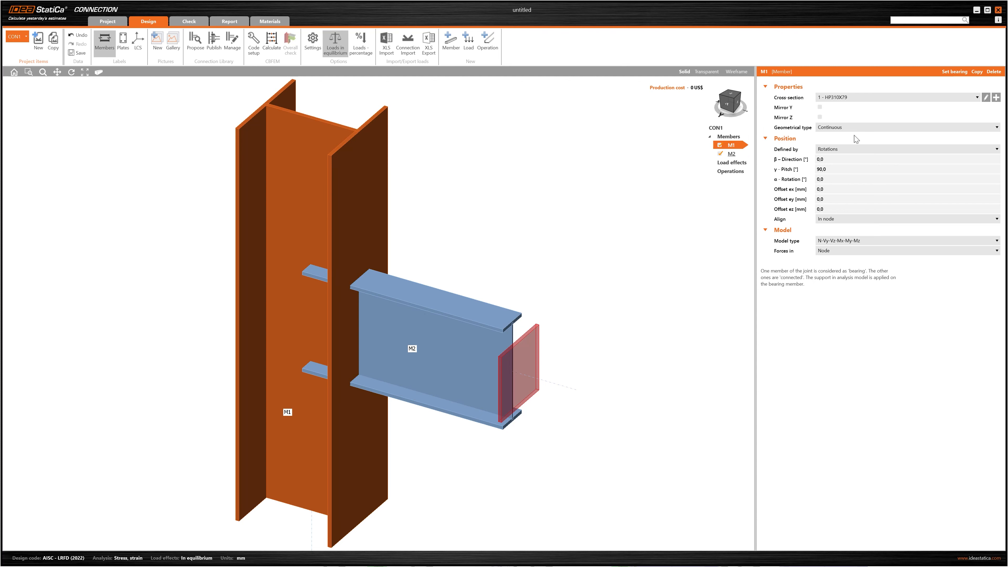
left_click(954, 74)
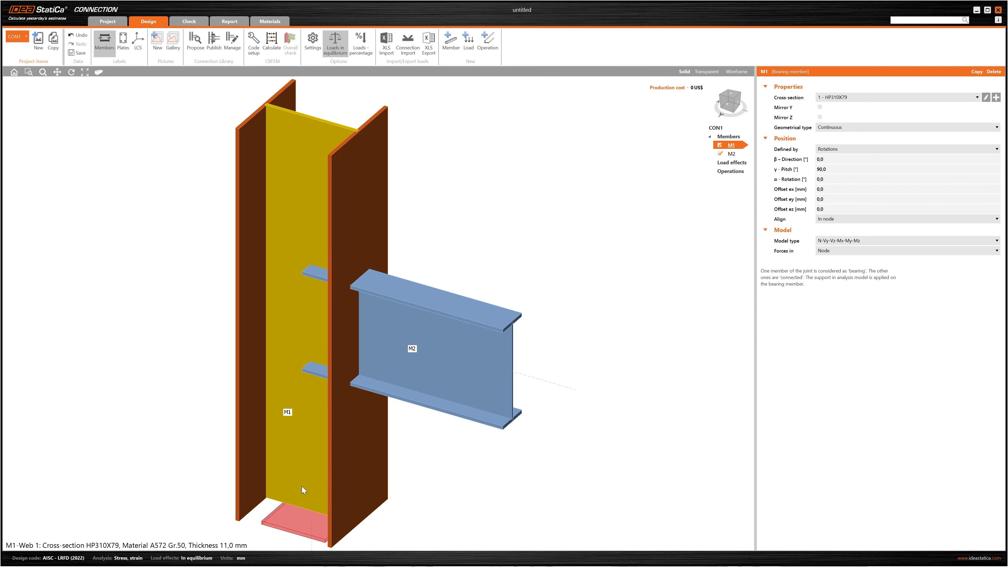
scroll(302, 486, "down", 2)
middle_click_drag(300, 490, 337, 438)
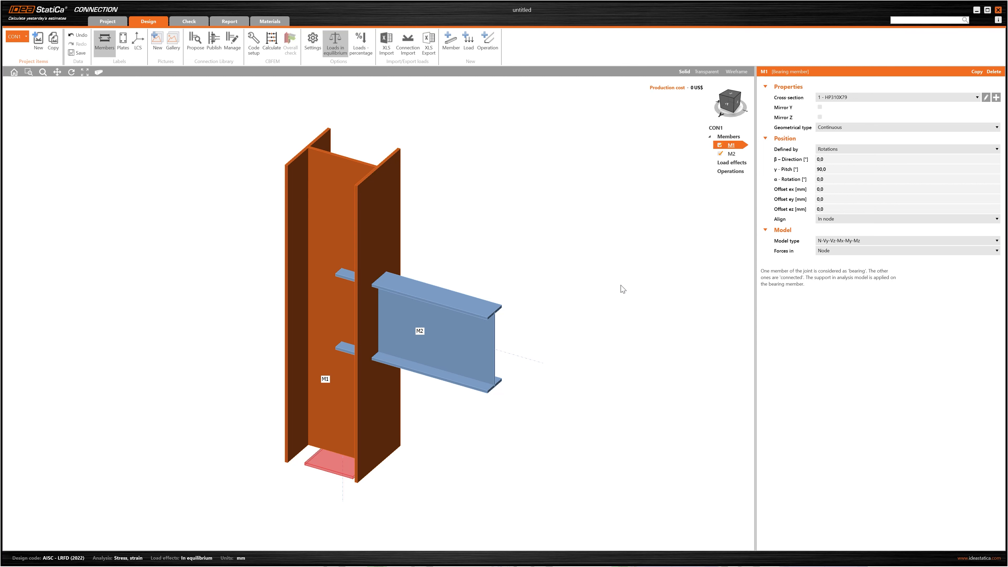
- Add another beam after M2 and assign it a new rolled I-section W310X21 in A572 Gr.50 steel
left_click(732, 154)
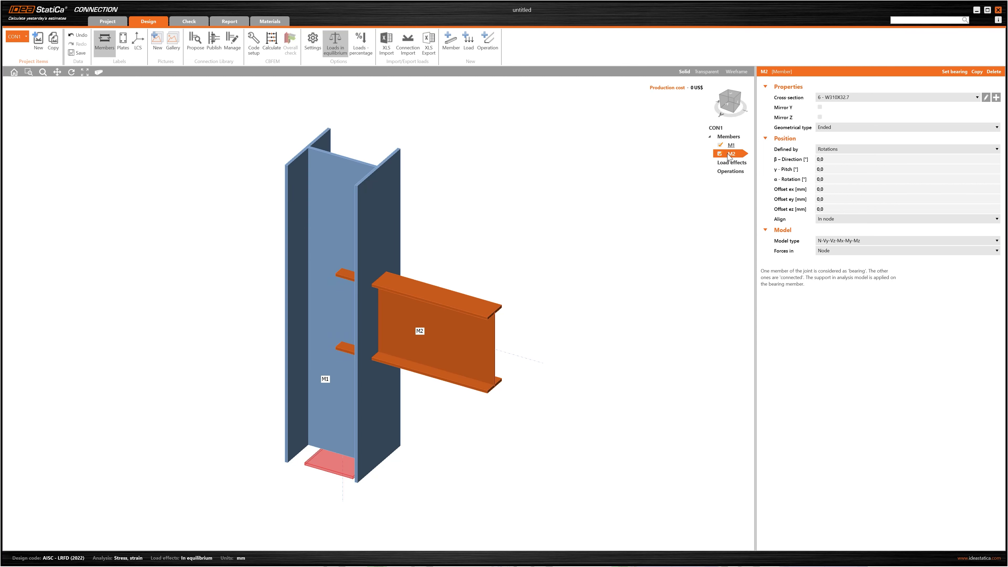
left_click(451, 47)
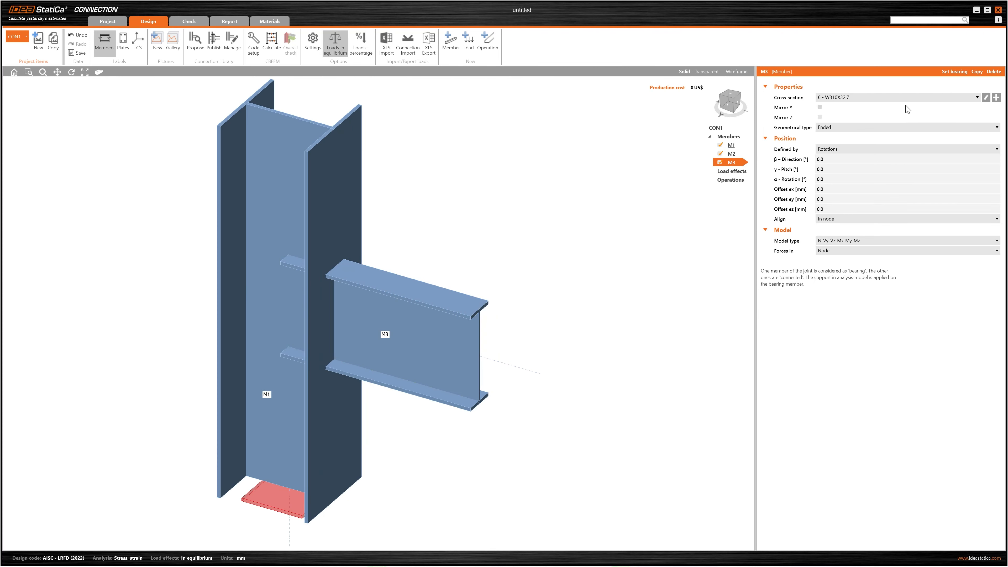
left_click(997, 97)
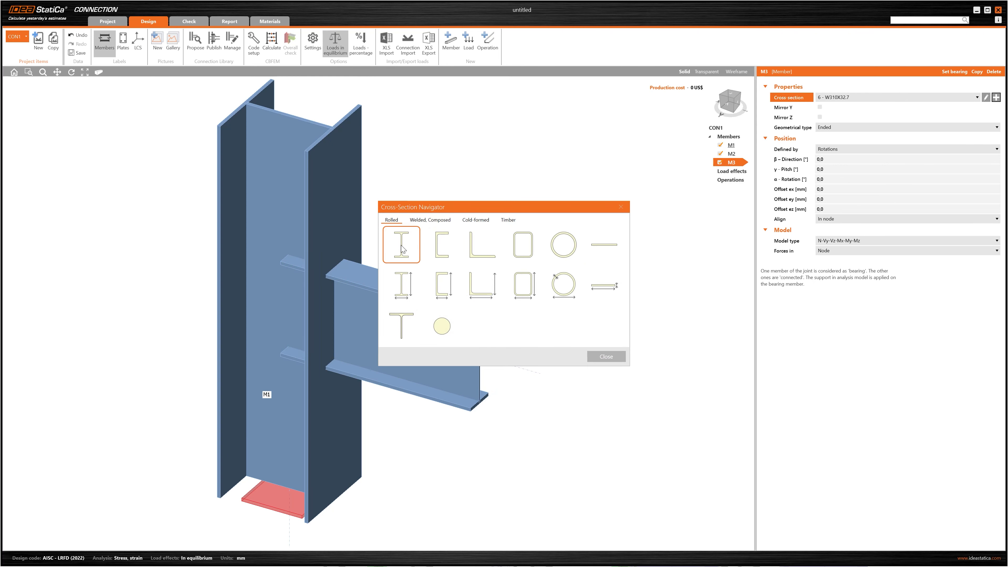
left_click(402, 245)
left_click(430, 228)
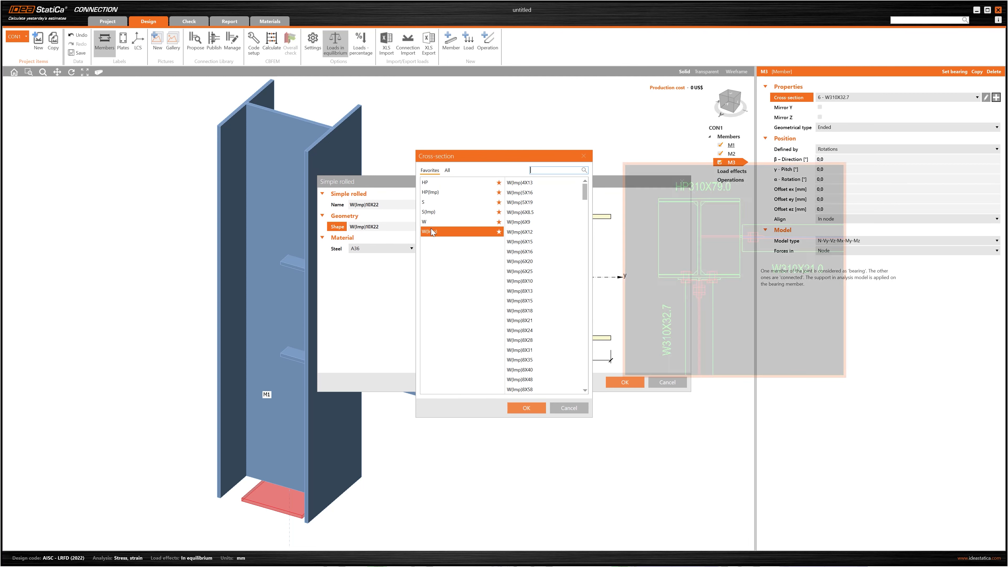
left_click(432, 221)
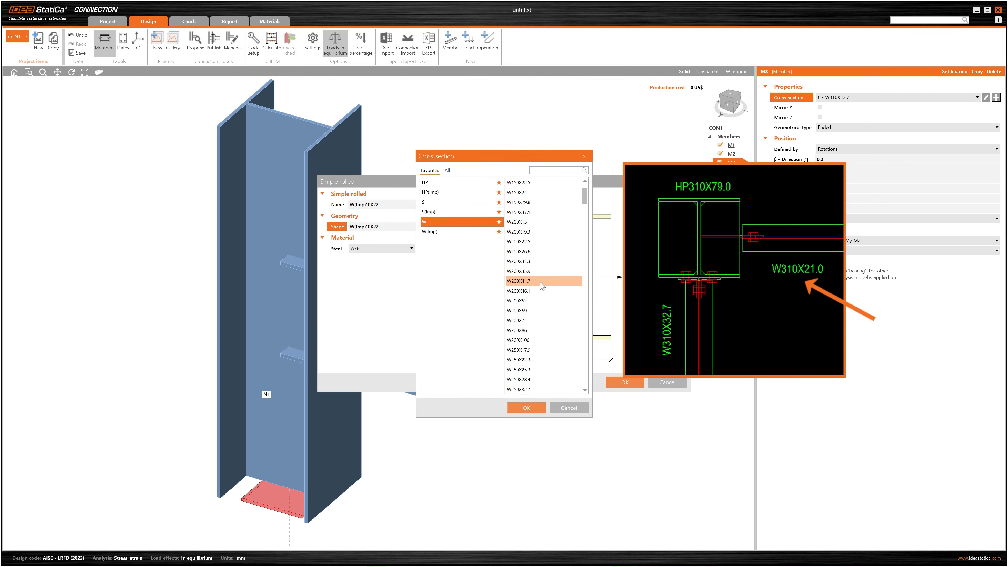
scroll(540, 289, "down", 10)
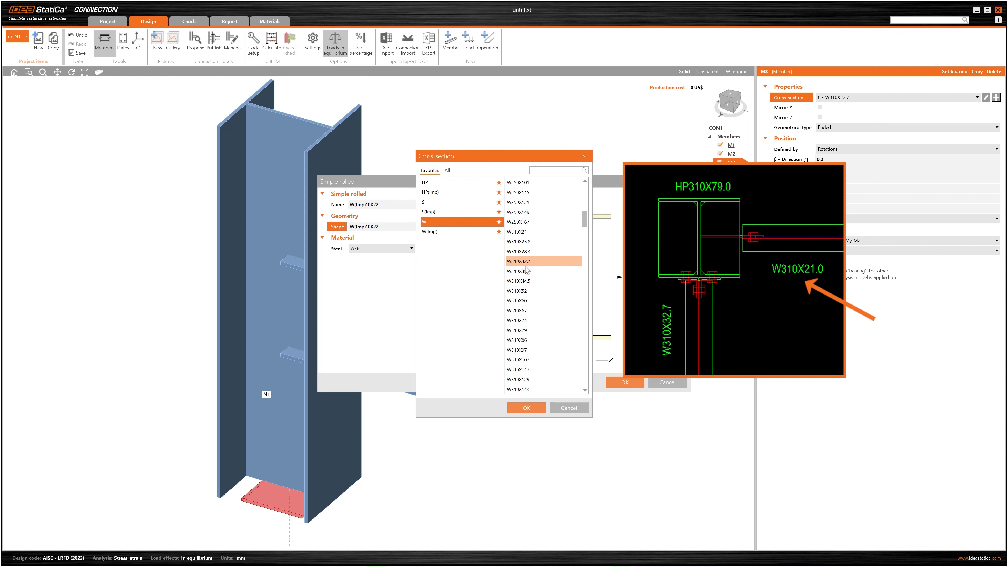
left_click(525, 233)
left_click(532, 408)
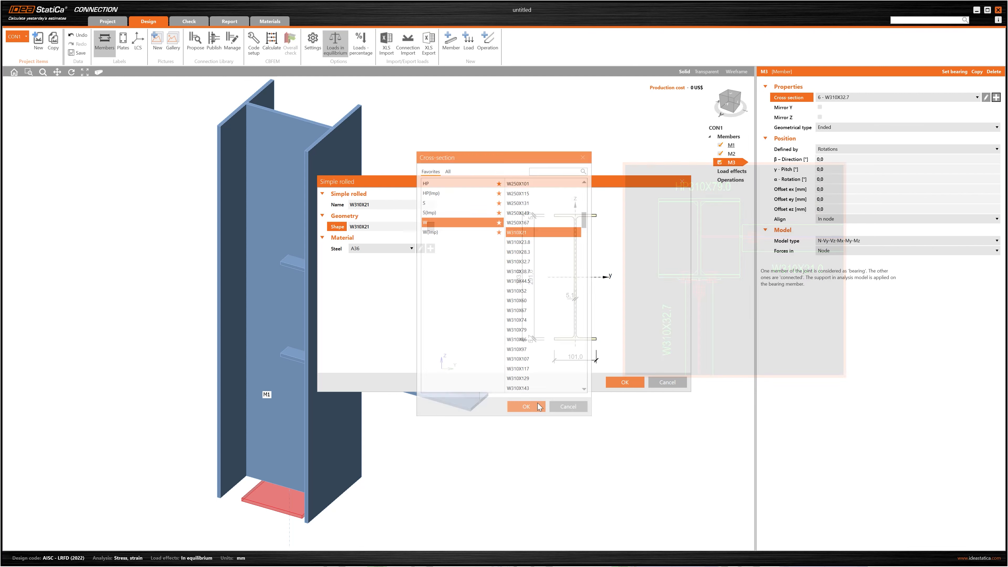
left_click(411, 249)
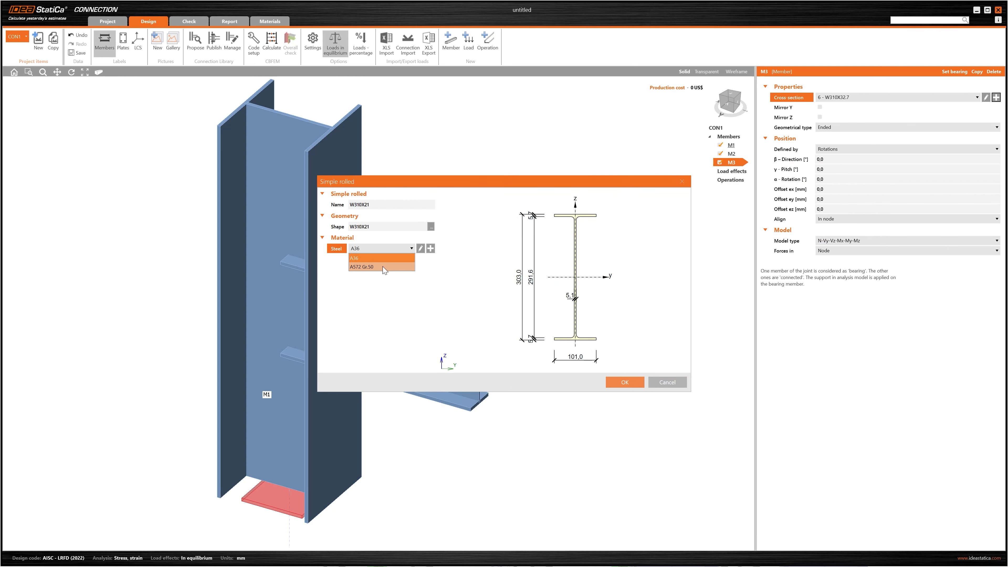
left_click(383, 266)
left_click(623, 383)
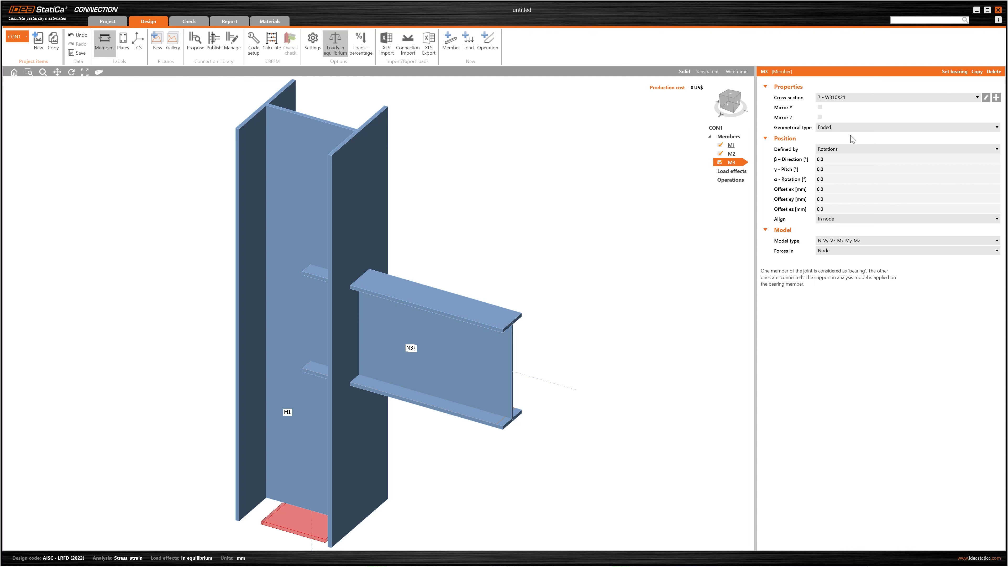
- Set beam M3's β direction to 90°
left_click(842, 160)
left_click_drag(842, 159, 811, 159)
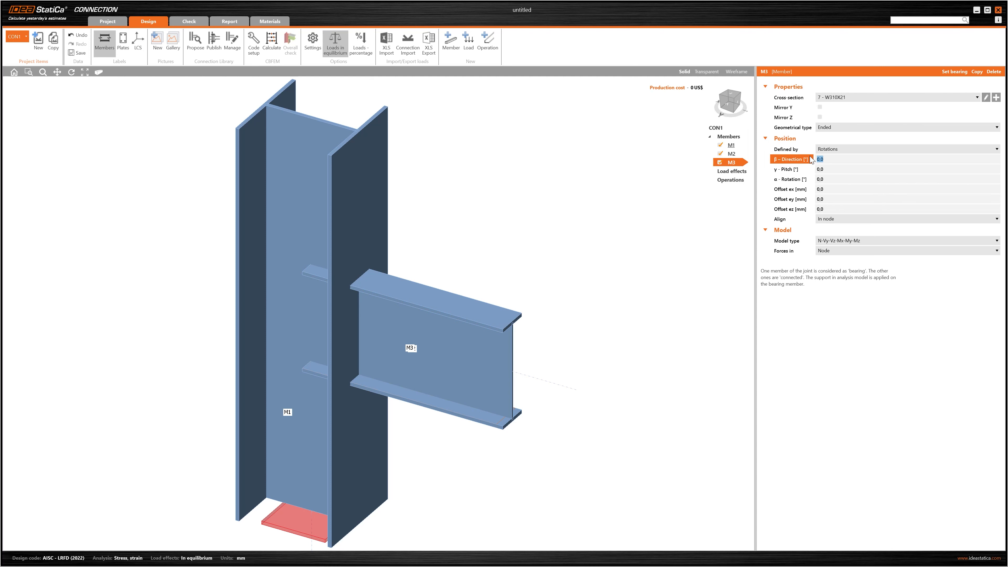
type("90")
key("Tab")
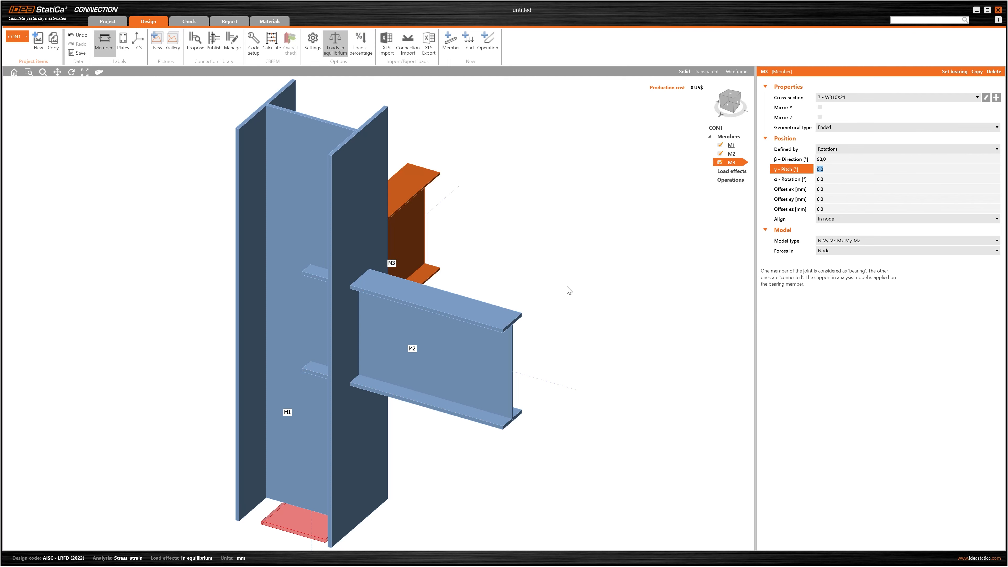
- Examine from several sides how beams M2 and M3 meet column M1
scroll(556, 296, "down", 1)
right_click_drag(541, 304, 547, 322)
right_click_drag(483, 323, 297, 327)
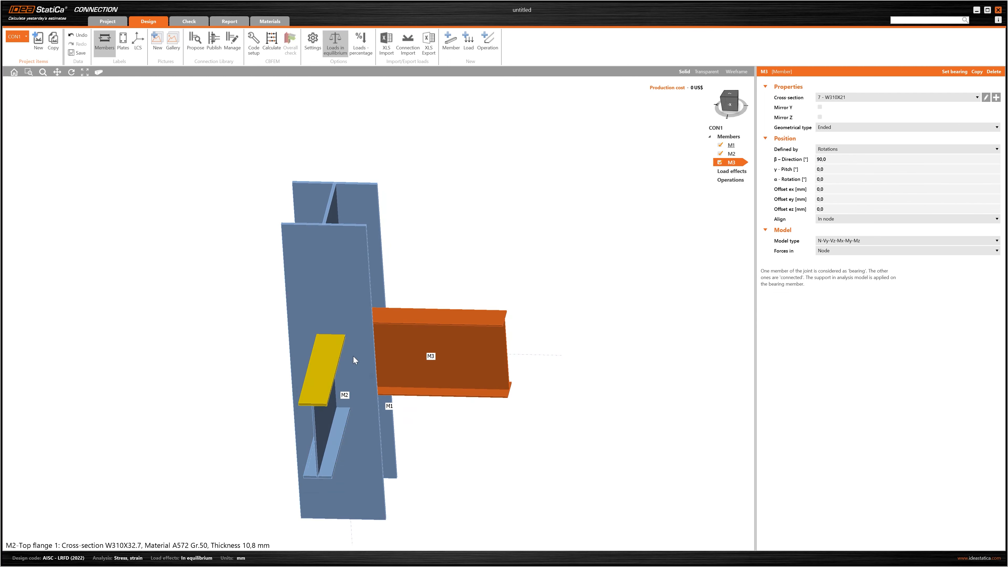
middle_click_drag(435, 408, 473, 331)
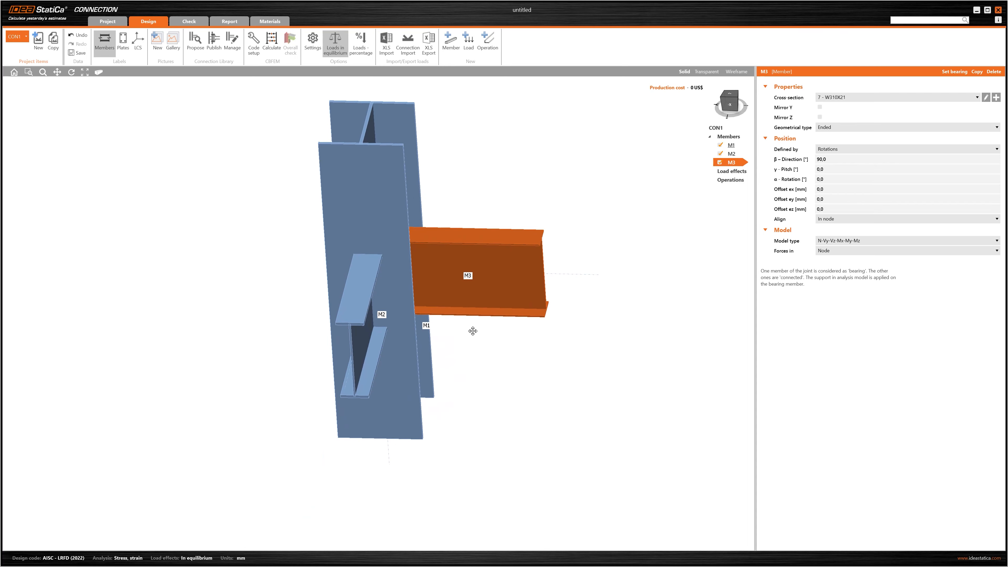
right_click_drag(431, 353, 405, 326)
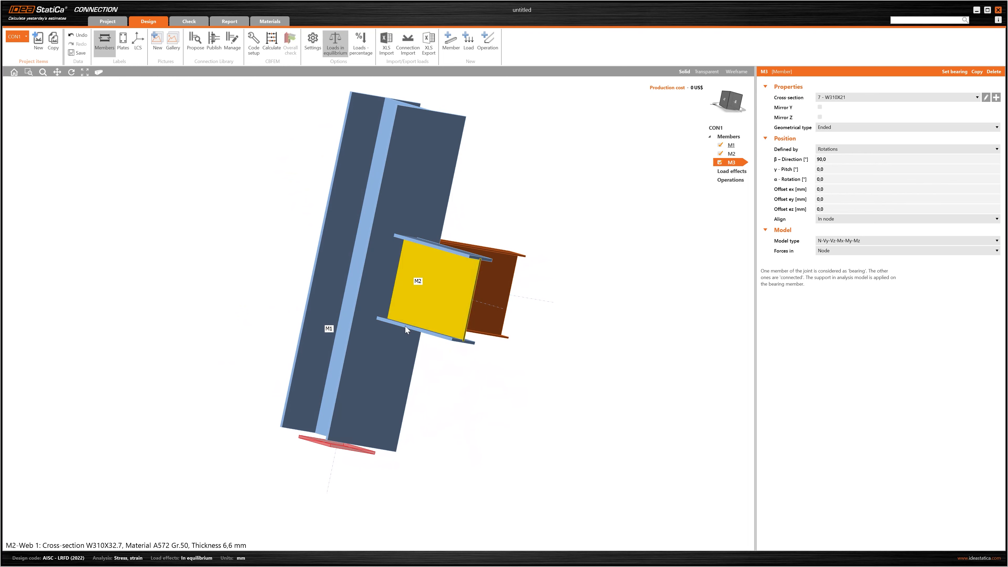
right_click_drag(272, 353, 255, 442)
middle_click_drag(398, 400, 414, 415)
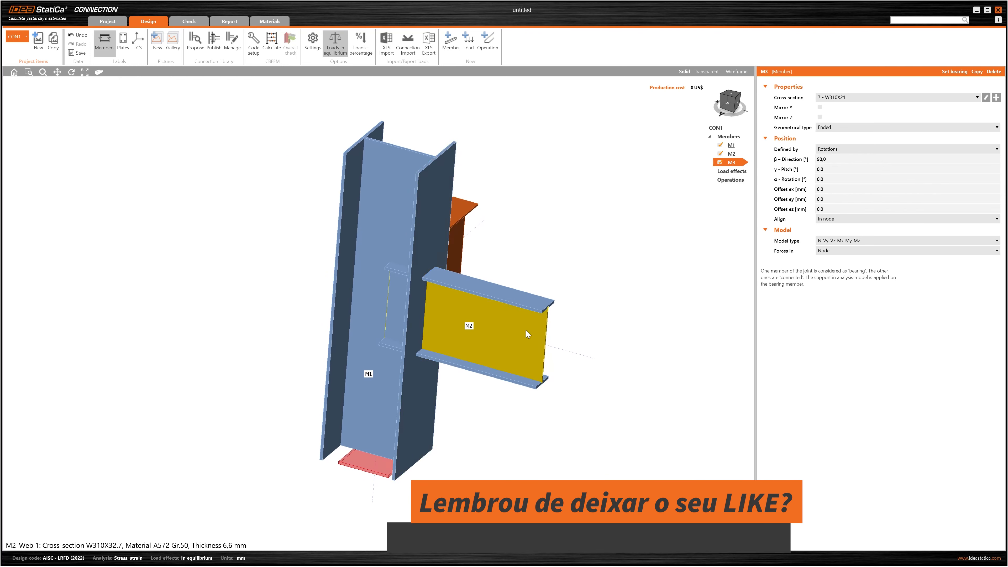
right_click_drag(528, 331, 528, 324)
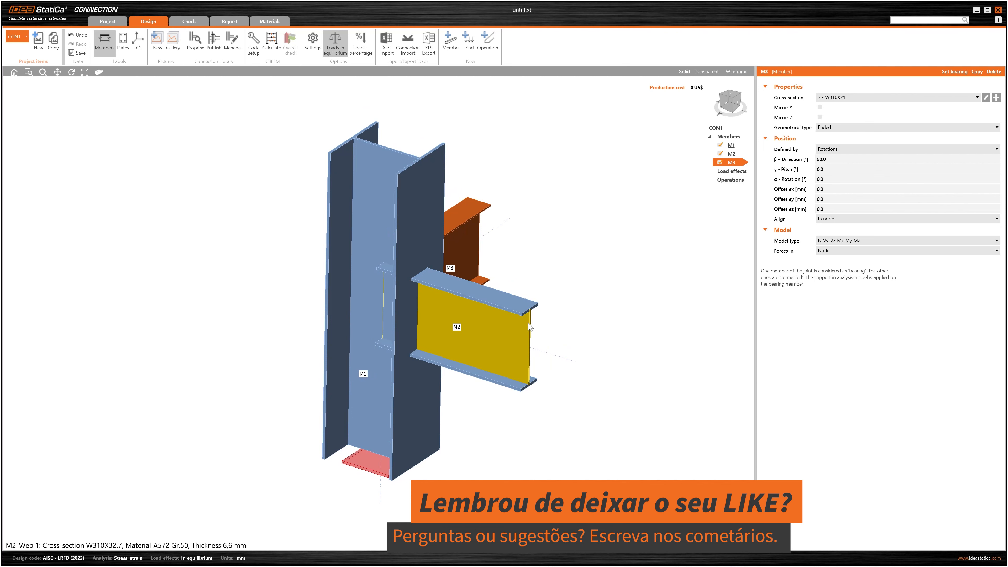